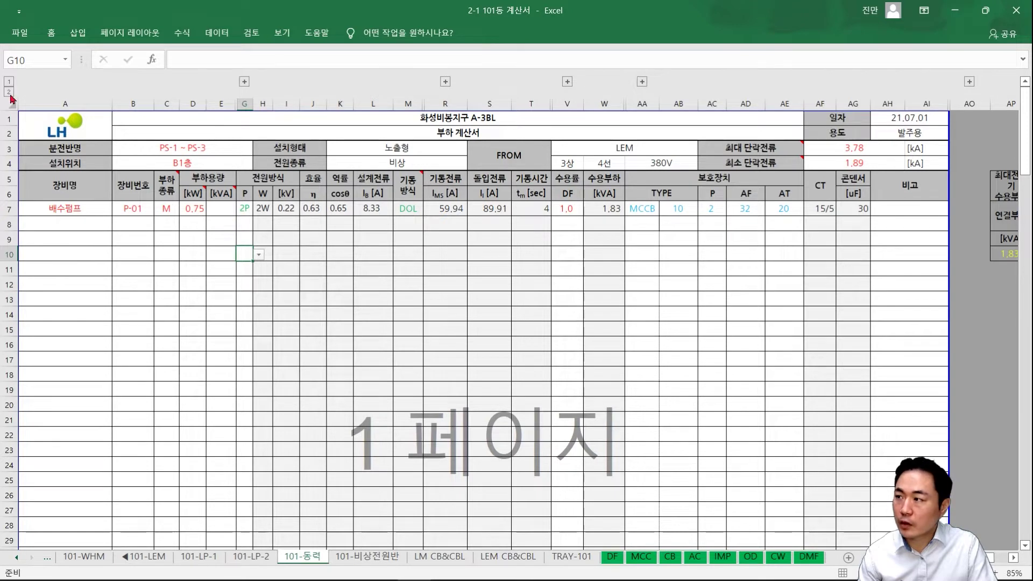
- Expand all grouped columns and review the 분전반명 and 설치위치 entries in the header
{"action": "left_click", "coordinate": [193, 374]}
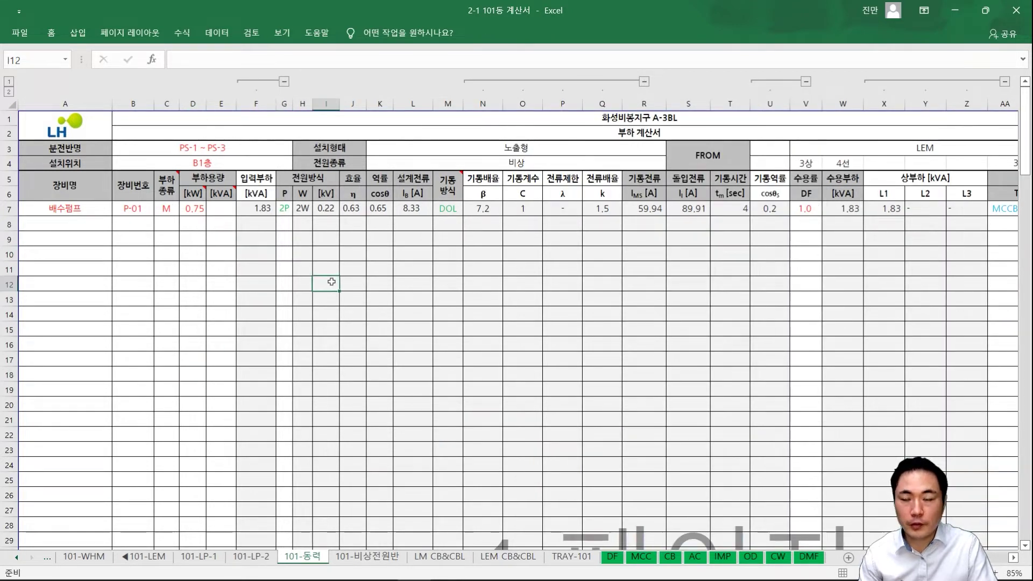
{"action": "left_click", "coordinate": [81, 148]}
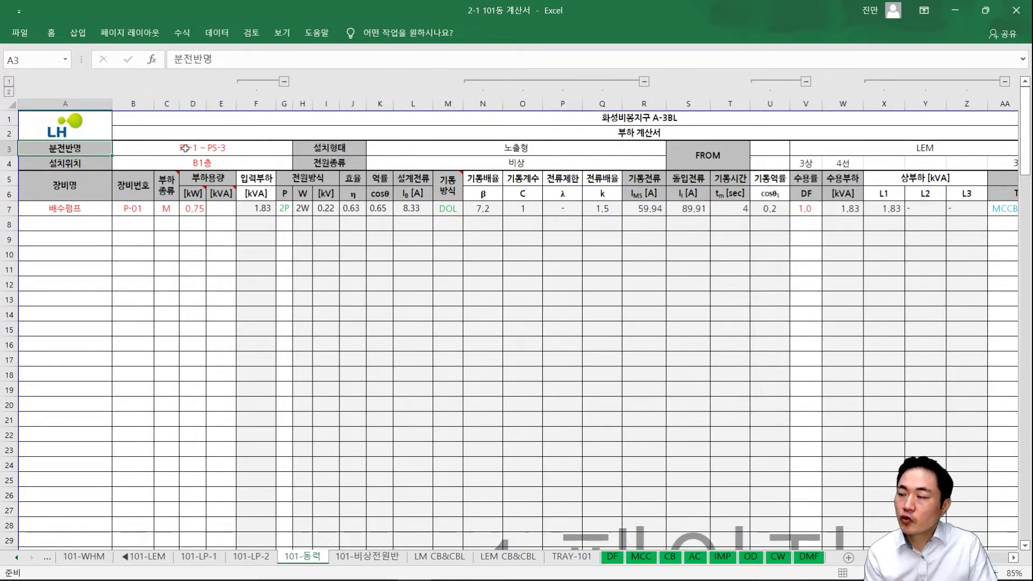
{"action": "left_click_drag", "start_coordinate": [182, 150], "coordinate": [189, 164]}
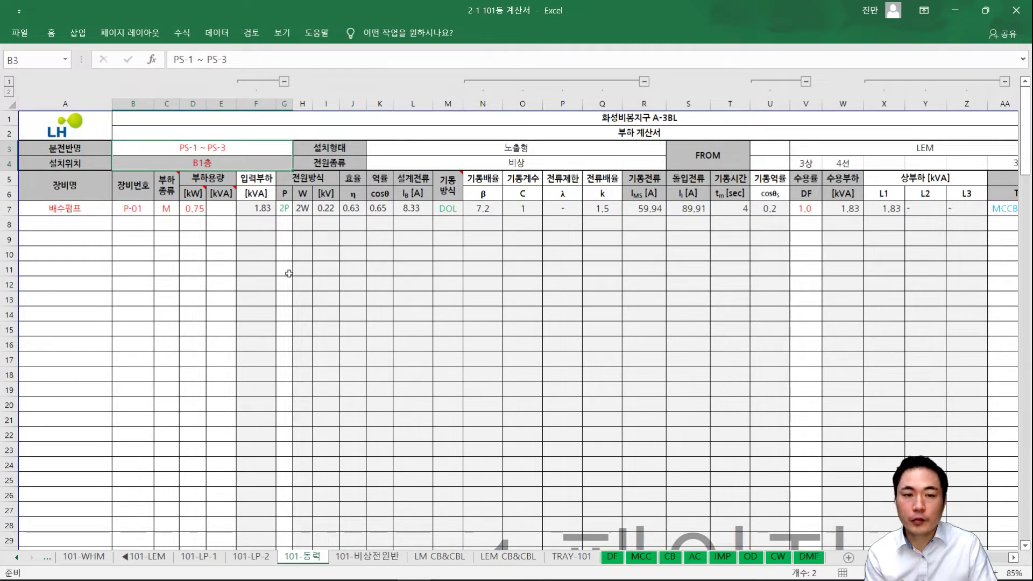
- Check the available options for 설치형태 and view the 전원종류 entry in the header
{"action": "key", "text": "Right"}
{"action": "key", "text": "Right"}
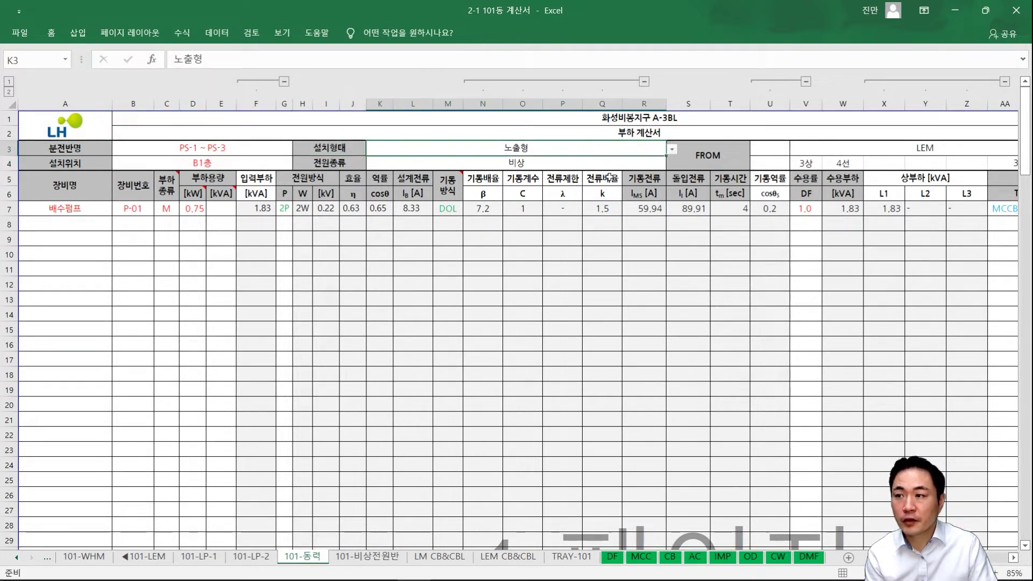
{"action": "left_click", "coordinate": [672, 149]}
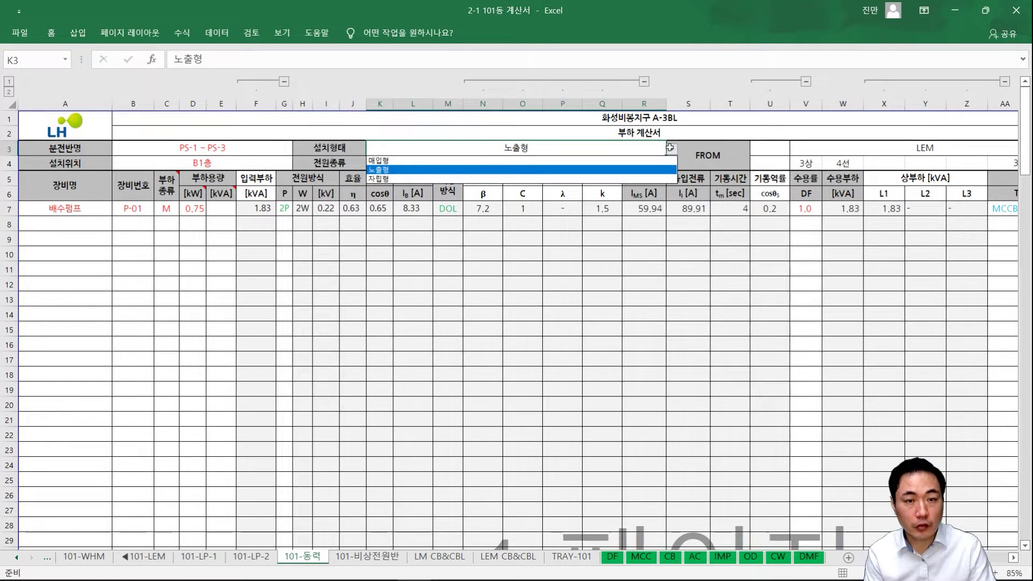
{"action": "left_click", "coordinate": [687, 282]}
{"action": "left_click", "coordinate": [716, 278]}
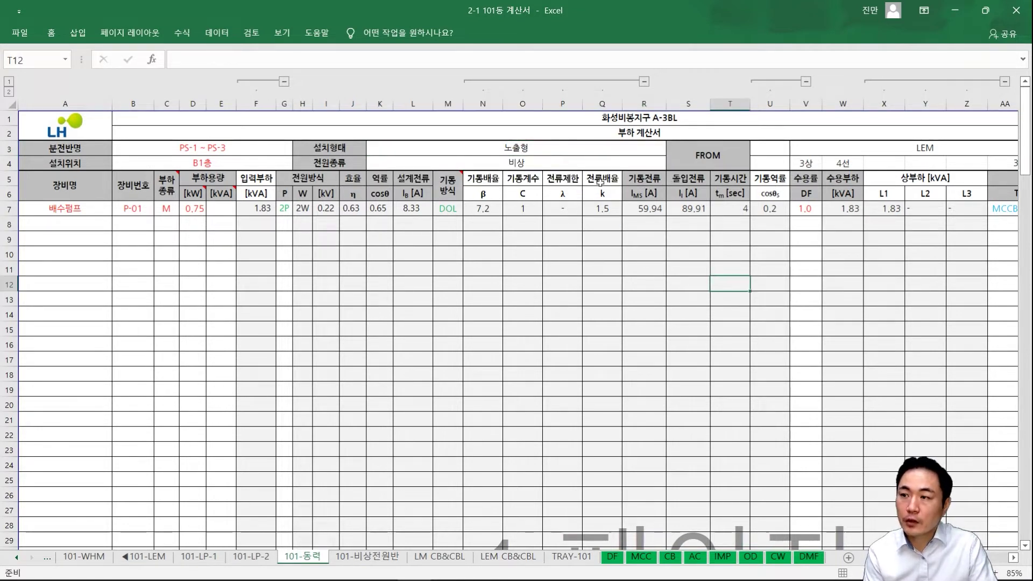
{"action": "left_click", "coordinate": [628, 165]}
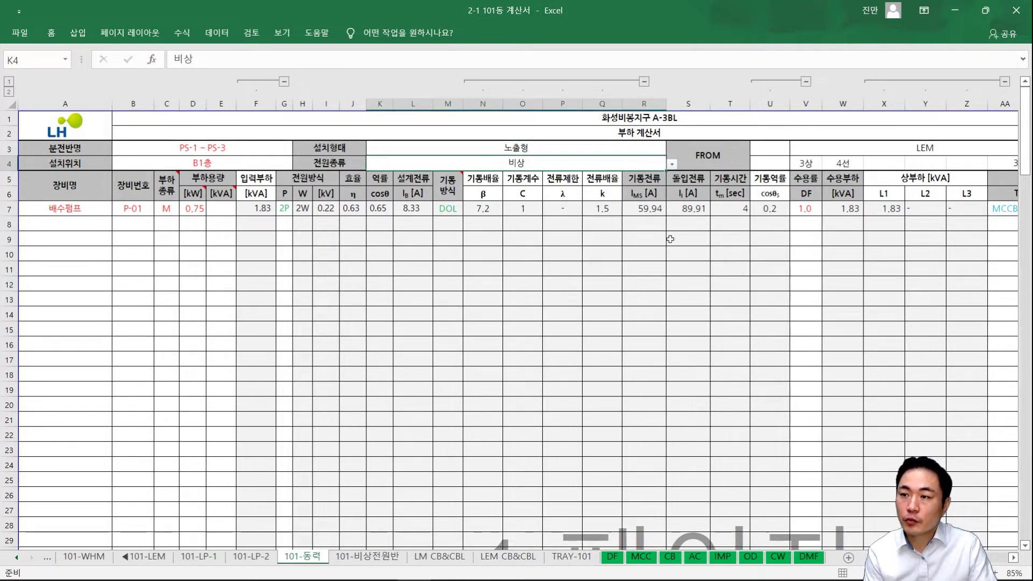
- Examine the FROM section in the header, covering the feeding panel and its phase, wire and voltage cells
{"action": "left_click", "coordinate": [754, 325]}
{"action": "key", "text": "Right"}
{"action": "key", "text": "Right"}
{"action": "key", "text": "Right"}
{"action": "key", "text": "Right"}
{"action": "key", "text": "Right"}
{"action": "key", "text": "Right"}
{"action": "key", "text": "Right"}
{"action": "key", "text": "Right"}
{"action": "key", "text": "Right"}
{"action": "key", "text": "Right"}
{"action": "key", "text": "Right"}
{"action": "key", "text": "Right"}
{"action": "key", "text": "Up"}
{"action": "key", "text": "Up"}
{"action": "key", "text": "Up"}
{"action": "left_click_drag", "start_coordinate": [764, 149], "coordinate": [771, 163]}
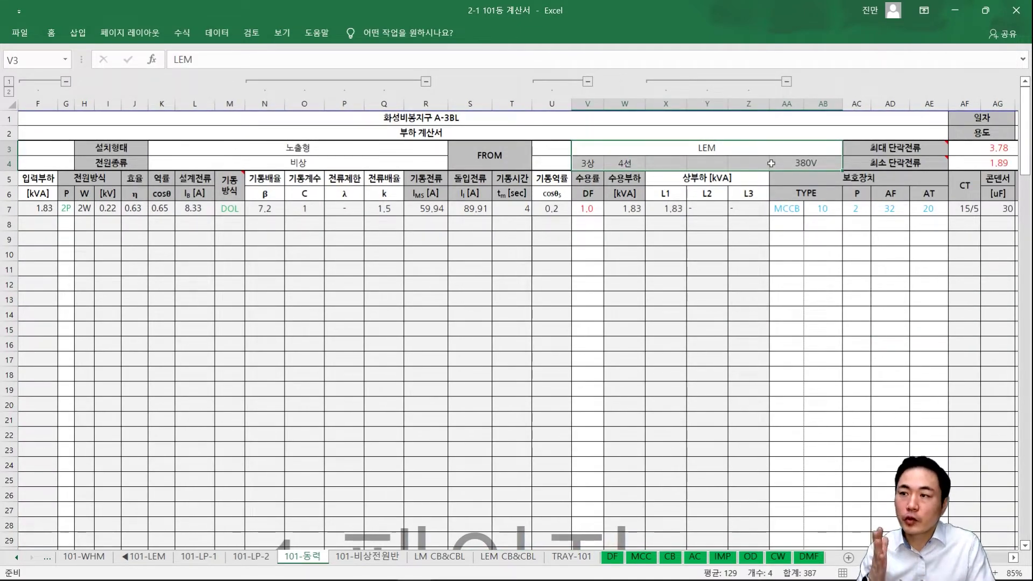
{"action": "left_click", "coordinate": [756, 205]}
{"action": "left_click_drag", "start_coordinate": [749, 163], "coordinate": [667, 166]}
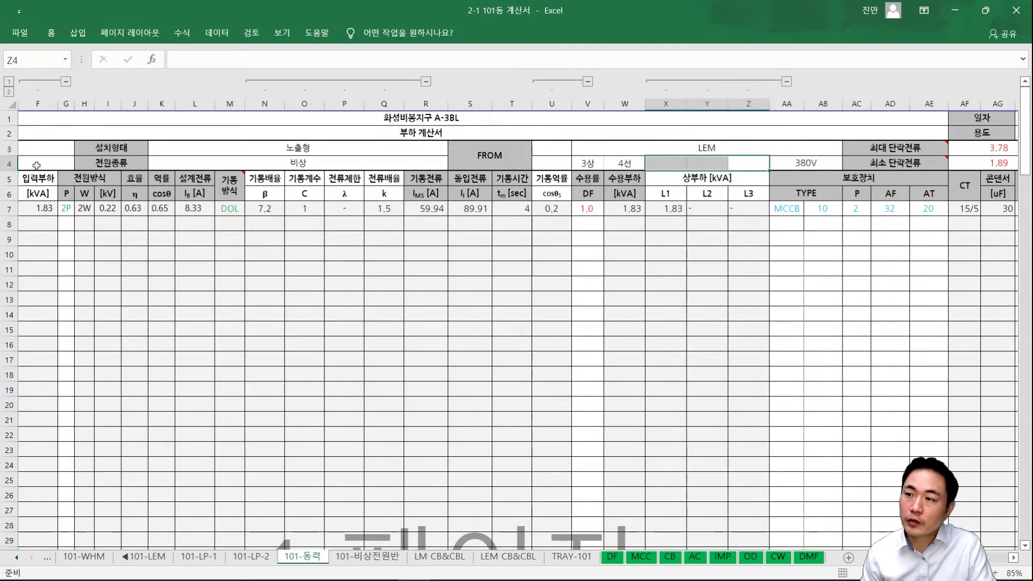
- Collapse all column groups to the first outline level and expand them again
{"action": "left_click", "coordinate": [8, 81]}
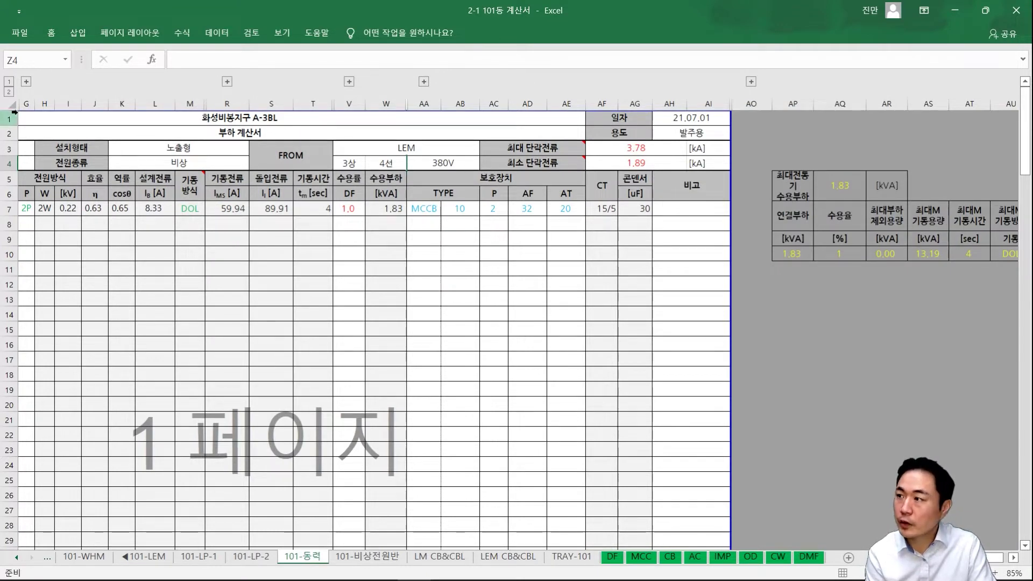
{"action": "left_click", "coordinate": [9, 91]}
{"action": "left_click", "coordinate": [897, 238]}
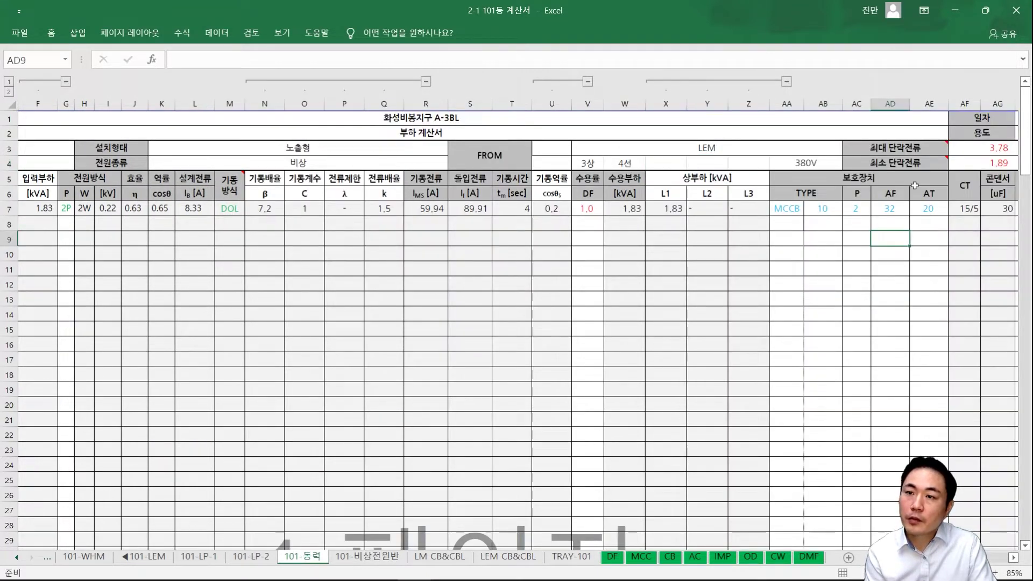
- Examine the 최대 단락전류 and 최소 단락전류 entries and their units in the header
{"action": "left_click", "coordinate": [913, 149]}
{"action": "key", "text": "Right"}
{"action": "key", "text": "Right"}
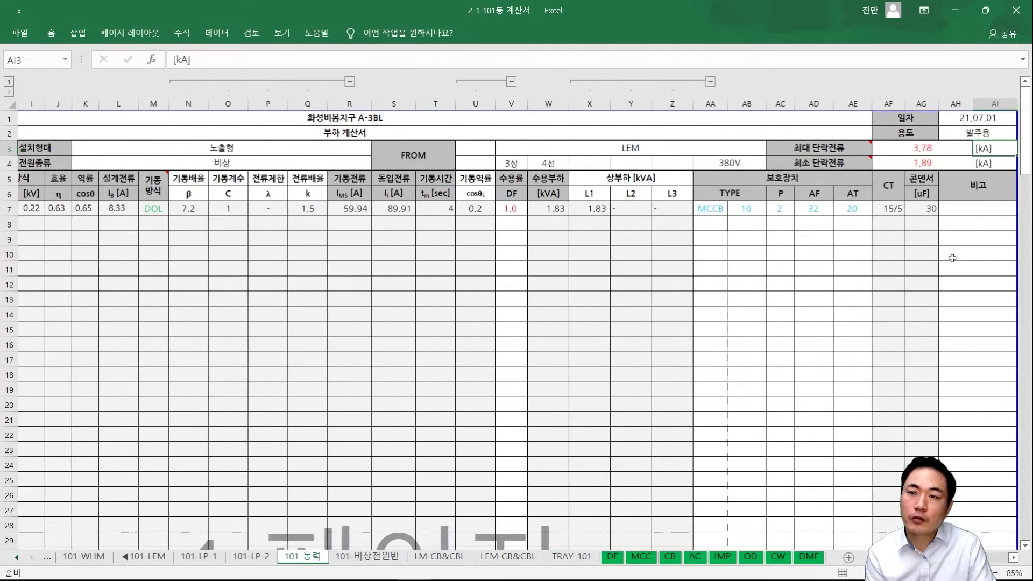
{"action": "key", "text": "Right"}
{"action": "left_click_drag", "start_coordinate": [866, 149], "coordinate": [867, 165]}
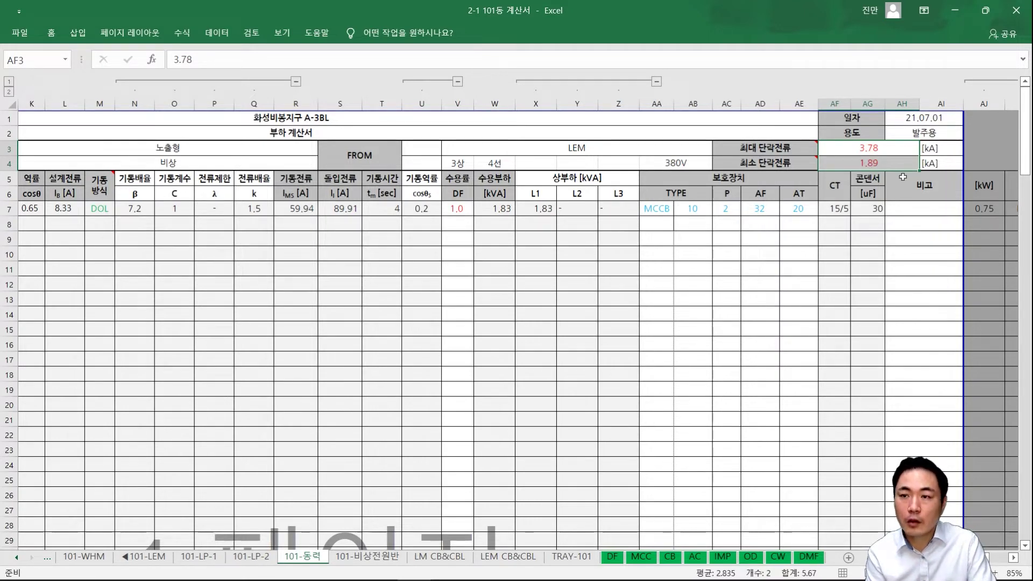
{"action": "key", "text": "Down"}
{"action": "key", "text": "Right"}
{"action": "key", "text": "Right"}
{"action": "key", "text": "Right"}
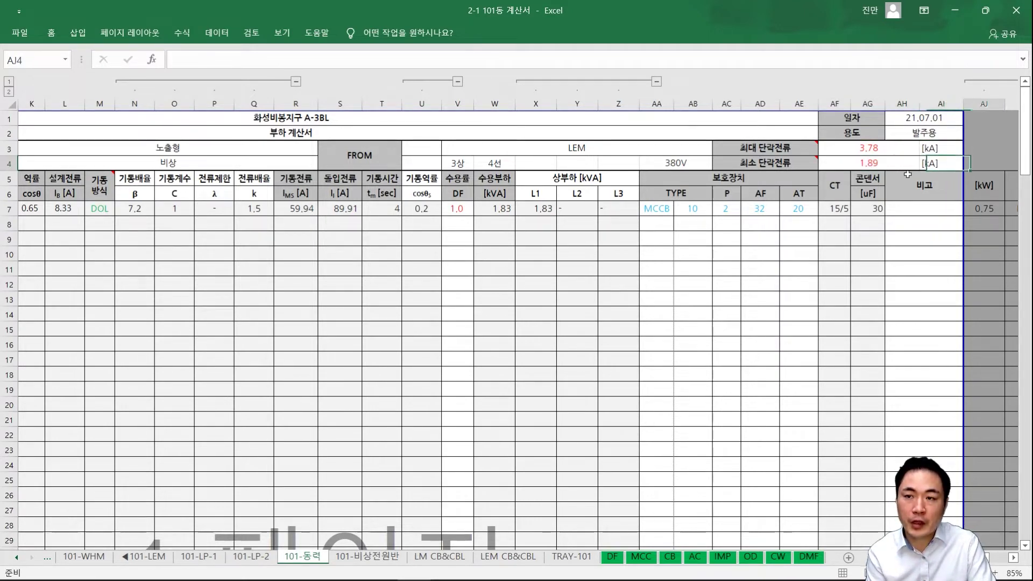
- Return to the 배수펌프 row and review its 장비명, 장비번호 and 부하종류 cells
{"action": "key", "text": "Down"}
{"action": "key", "text": "Down"}
{"action": "key", "text": "Left"}
{"action": "key", "text": "Left"}
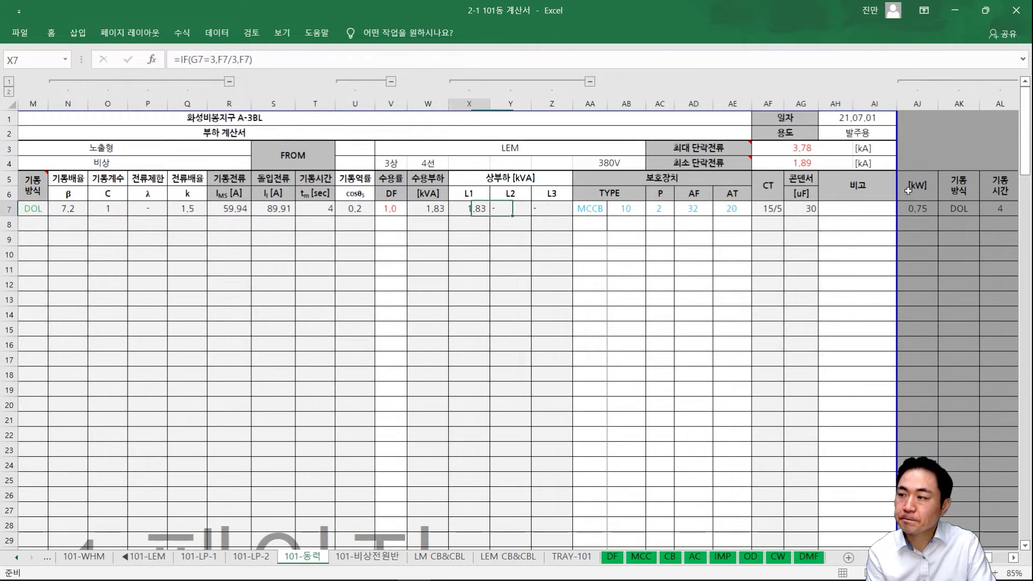
{"action": "key", "text": "Home"}
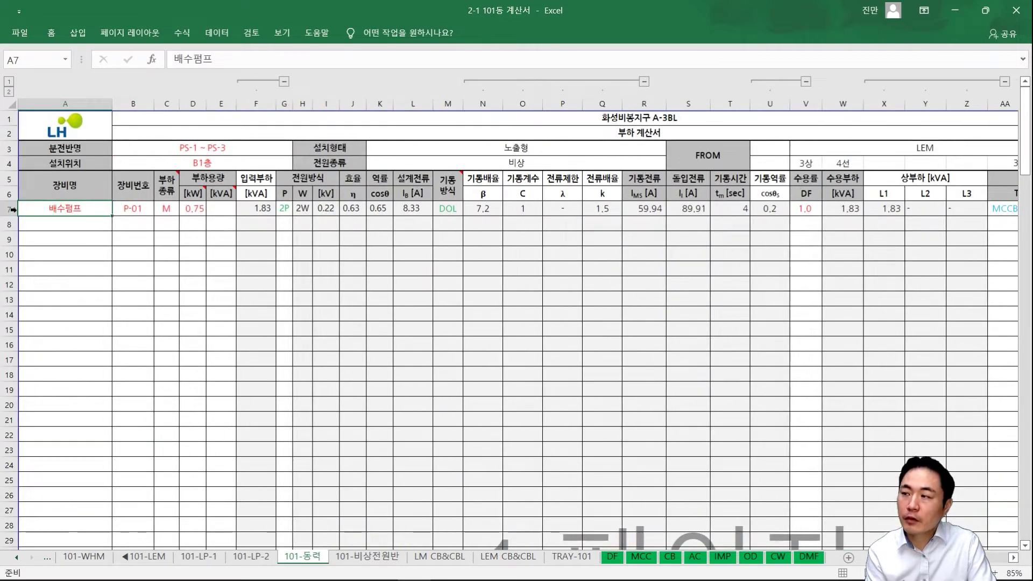
{"action": "key", "text": "Up"}
{"action": "key", "text": "Down"}
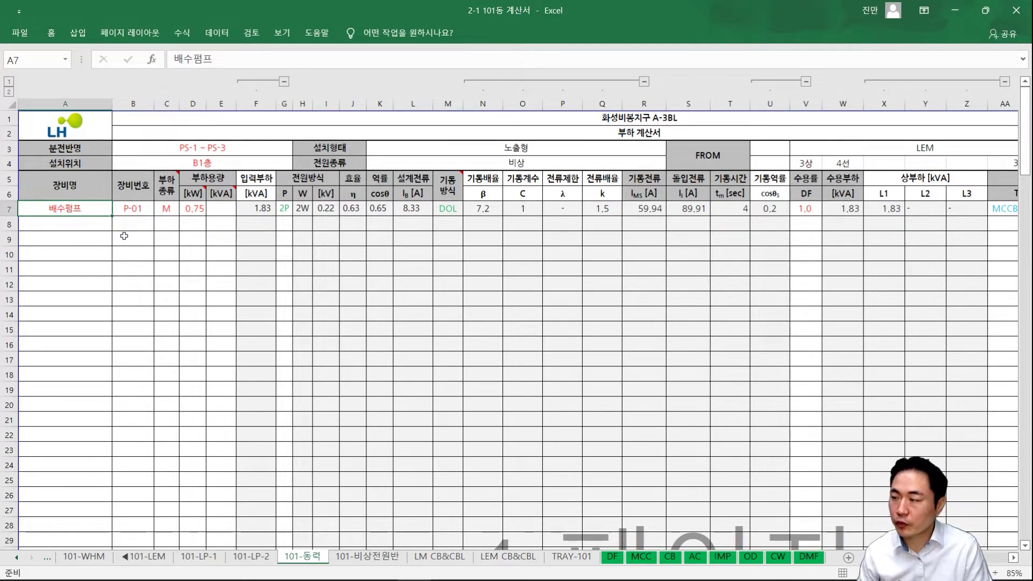
{"action": "key", "text": "Right"}
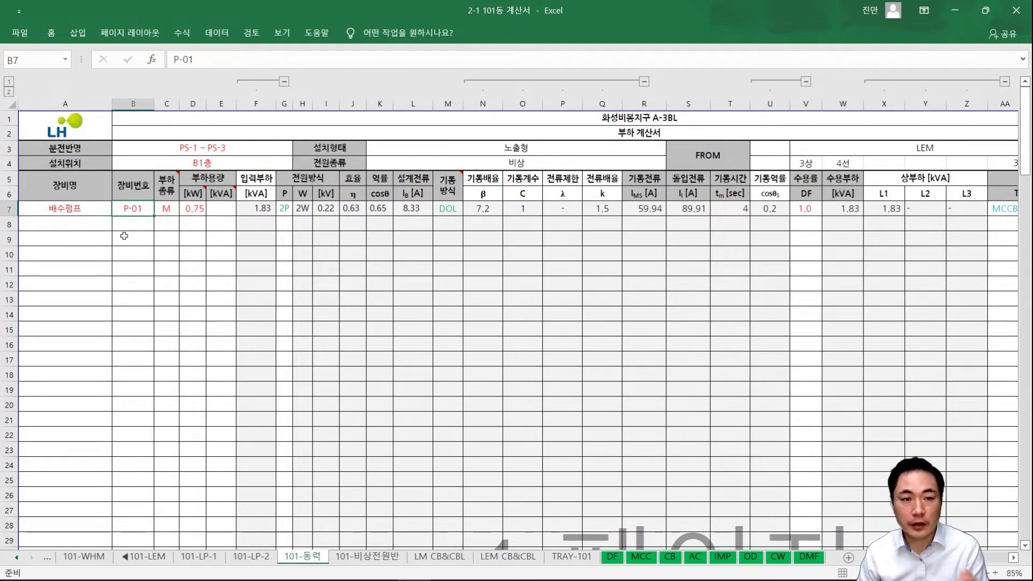
{"action": "key", "text": "Right"}
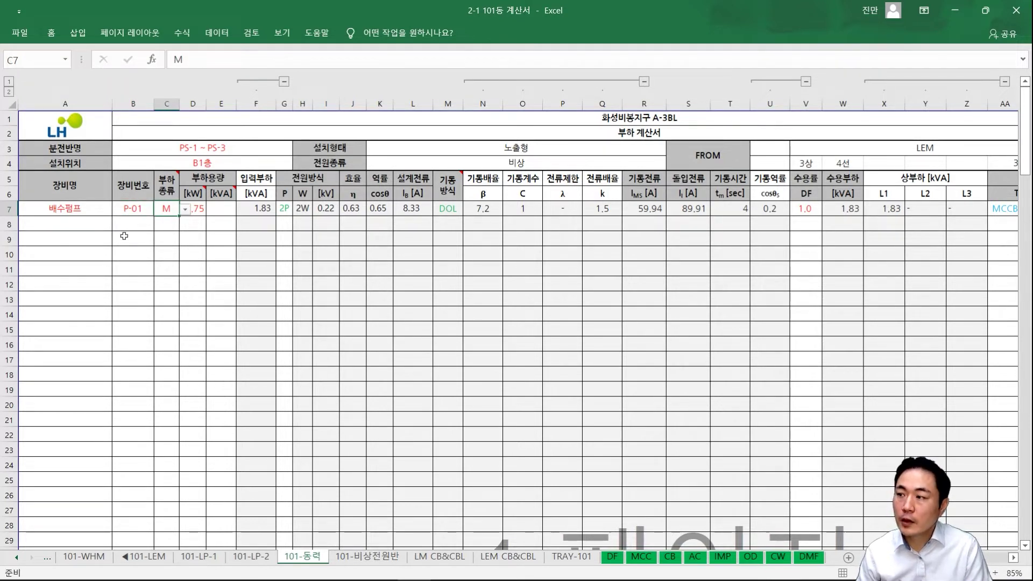
- Set the 부하종류 of the 배수펌프 row to L and check the starting-characteristic cells N7:T7
{"action": "left_click", "coordinate": [186, 209]}
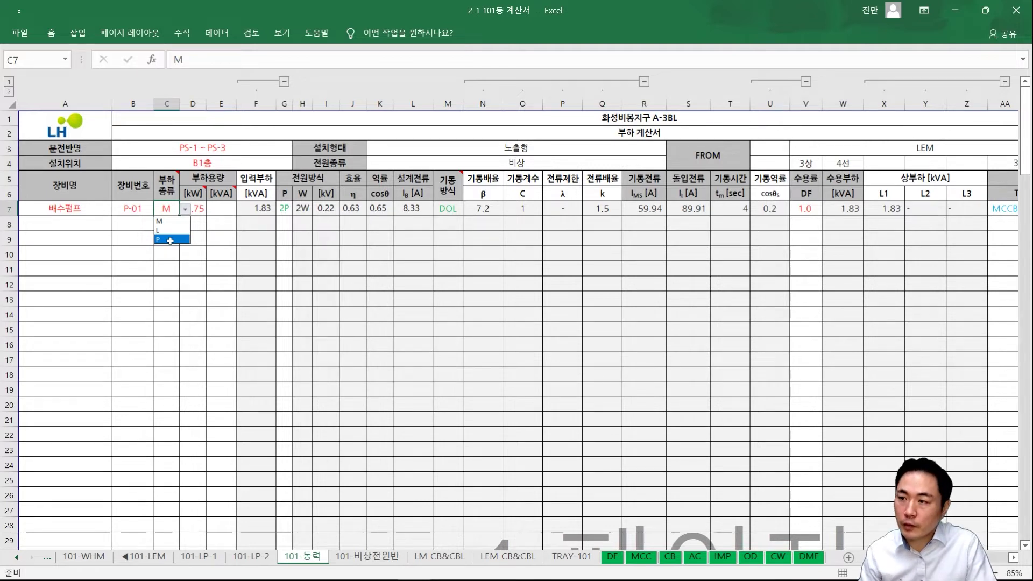
{"action": "left_click", "coordinate": [171, 230]}
{"action": "left_click_drag", "start_coordinate": [493, 210], "coordinate": [718, 211]}
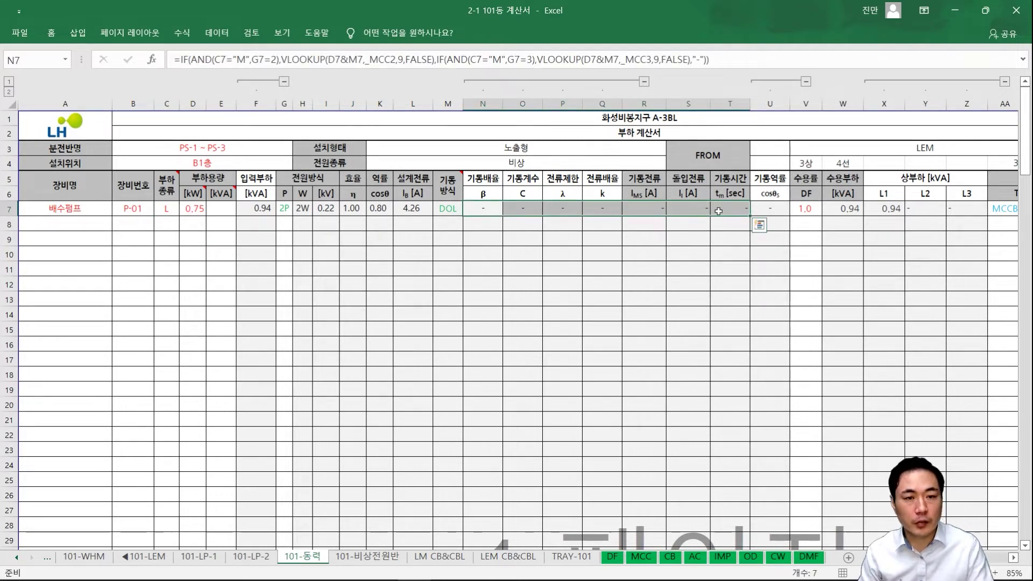
- Set the 부하종류 of the 배수펌프 row back to M
{"action": "left_click", "coordinate": [168, 207]}
{"action": "left_click", "coordinate": [185, 209]}
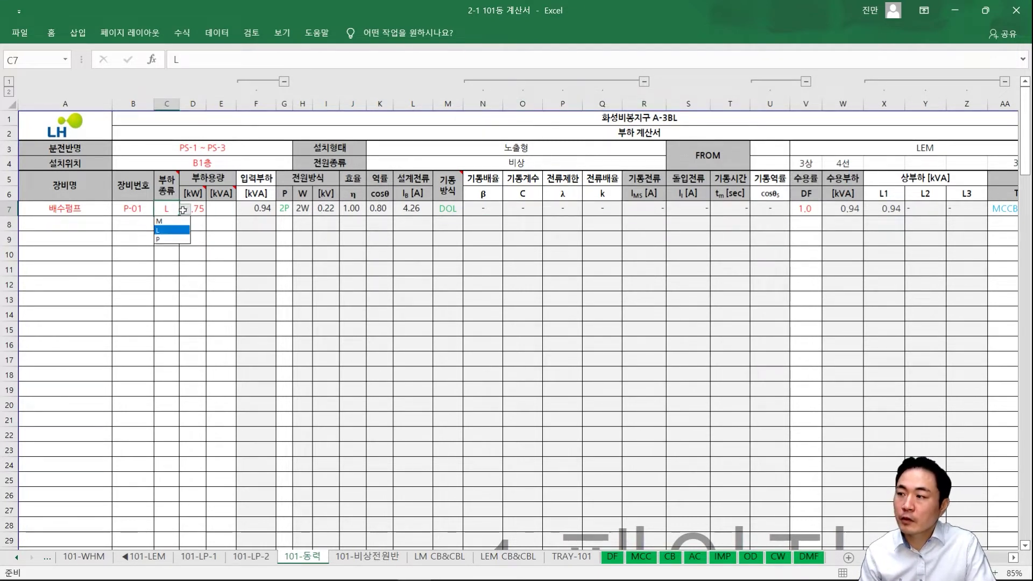
{"action": "left_click", "coordinate": [170, 221]}
{"action": "left_click", "coordinate": [225, 261]}
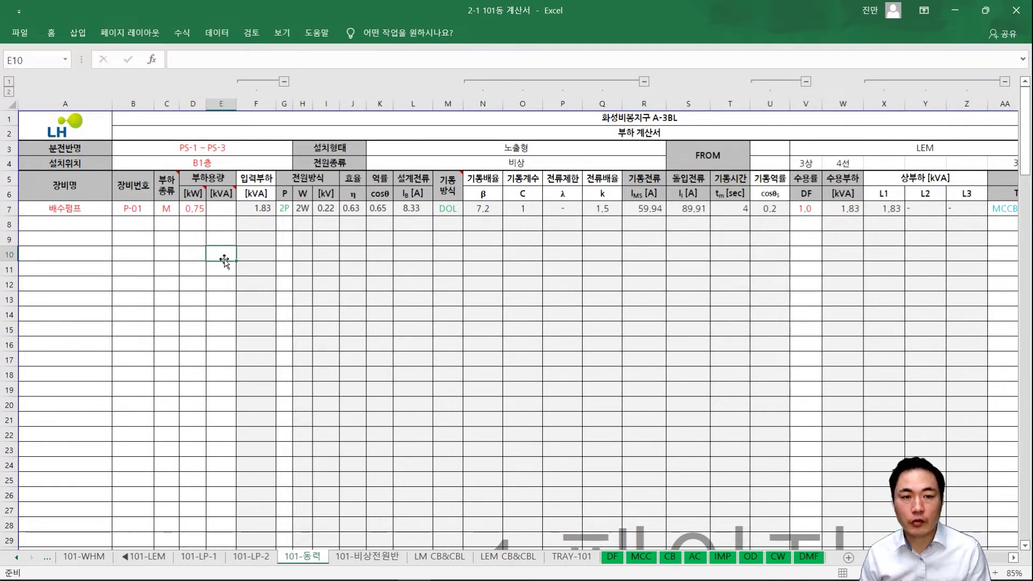
- Check the kW and kVA 부하용량 cells in row 7 and the 입력부하 column
{"action": "left_click", "coordinate": [253, 211]}
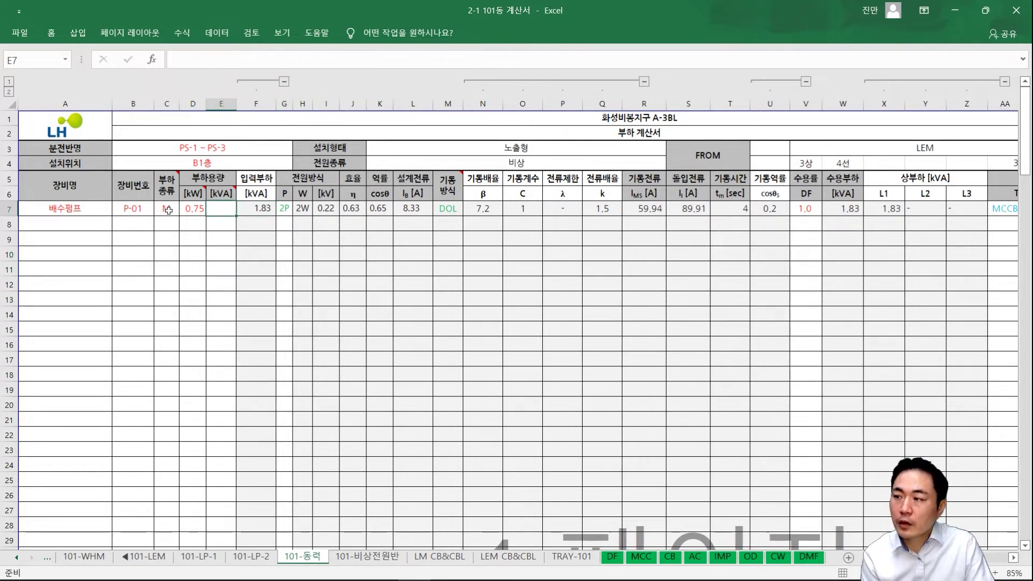
{"action": "left_click", "coordinate": [200, 209]}
{"action": "left_click", "coordinate": [217, 209]}
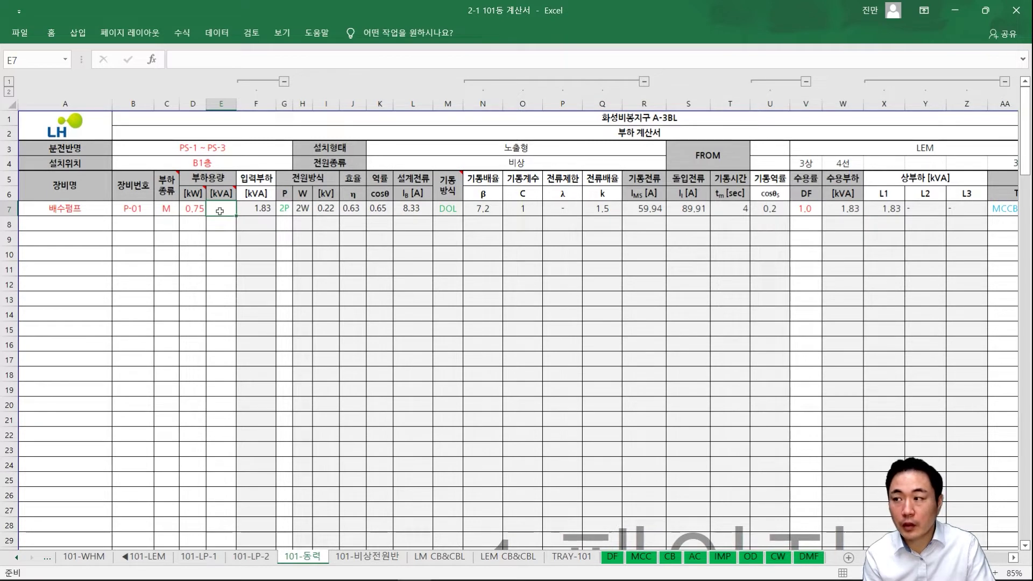
{"action": "left_click", "coordinate": [256, 104]}
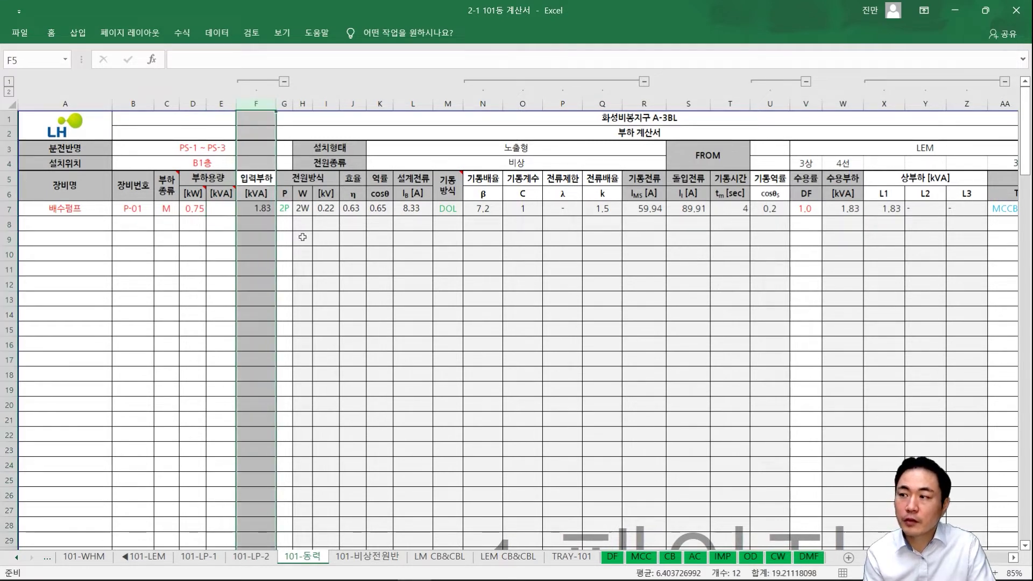
{"action": "left_click", "coordinate": [431, 327]}
- Inspect the [kW] and [kVA] headers under 부하용량 and read the note attached to [kVA]
{"action": "left_click", "coordinate": [191, 205]}
{"action": "left_click", "coordinate": [196, 195]}
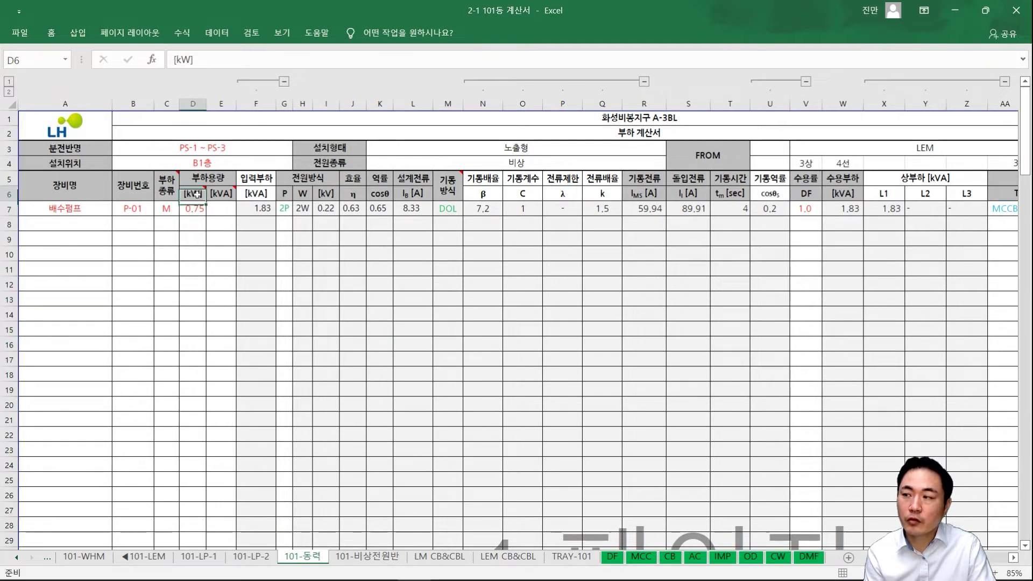
{"action": "left_click", "coordinate": [220, 193]}
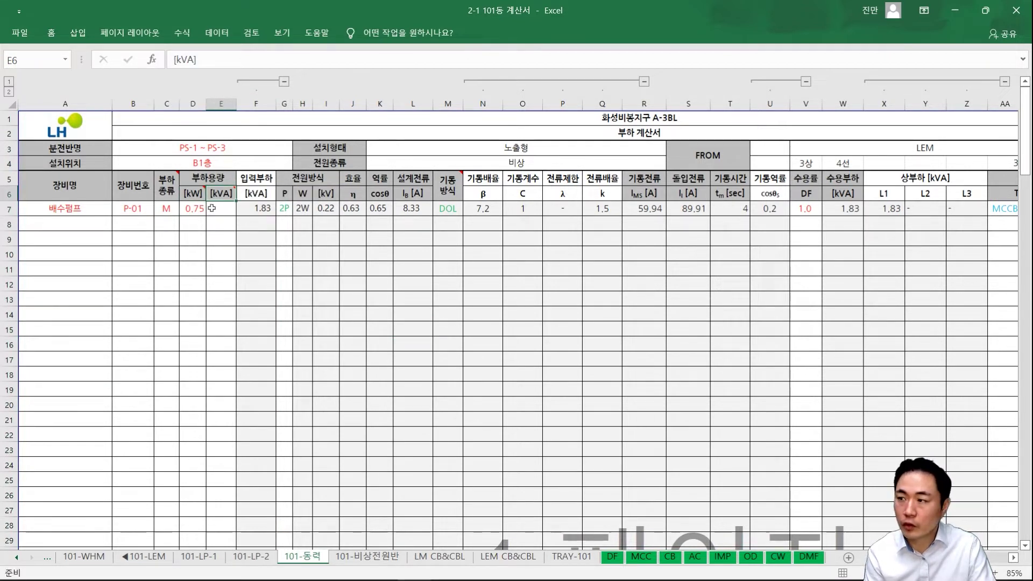
{"action": "mouse_move", "coordinate": [218, 195]}
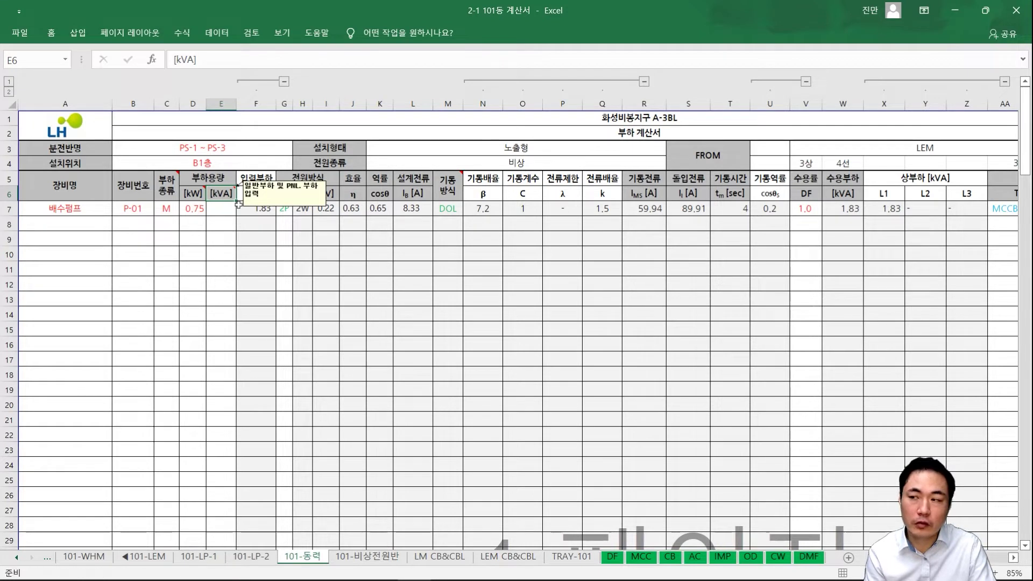
- Review the 입력부하 formula and the related calculation cells in row 7, and collapse the 입력부하 column group
{"action": "left_click", "coordinate": [261, 210]}
{"action": "left_click_drag", "start_coordinate": [284, 209], "coordinate": [885, 209]}
{"action": "left_click", "coordinate": [534, 284]}
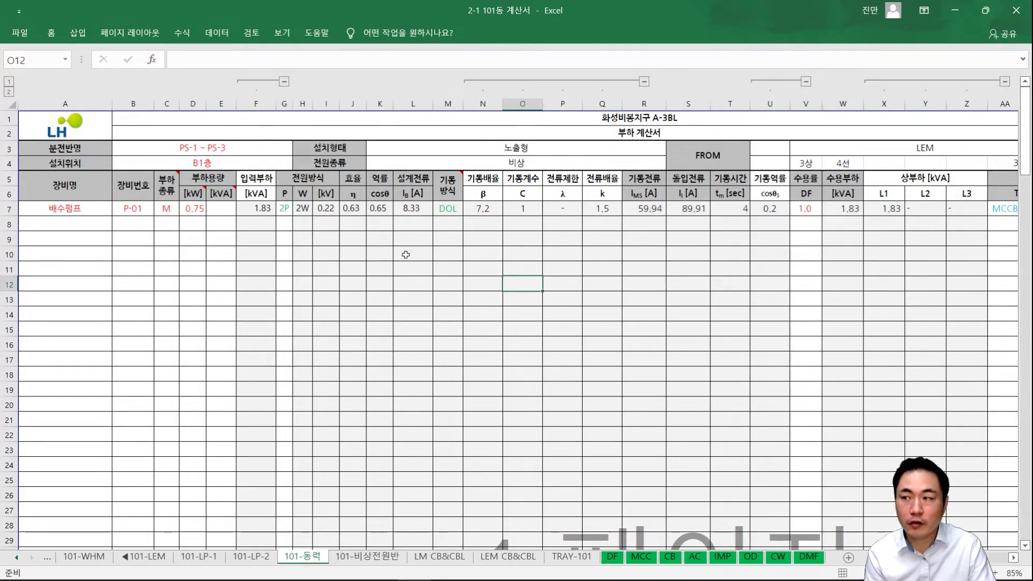
{"action": "left_click_drag", "start_coordinate": [263, 211], "coordinate": [263, 393]}
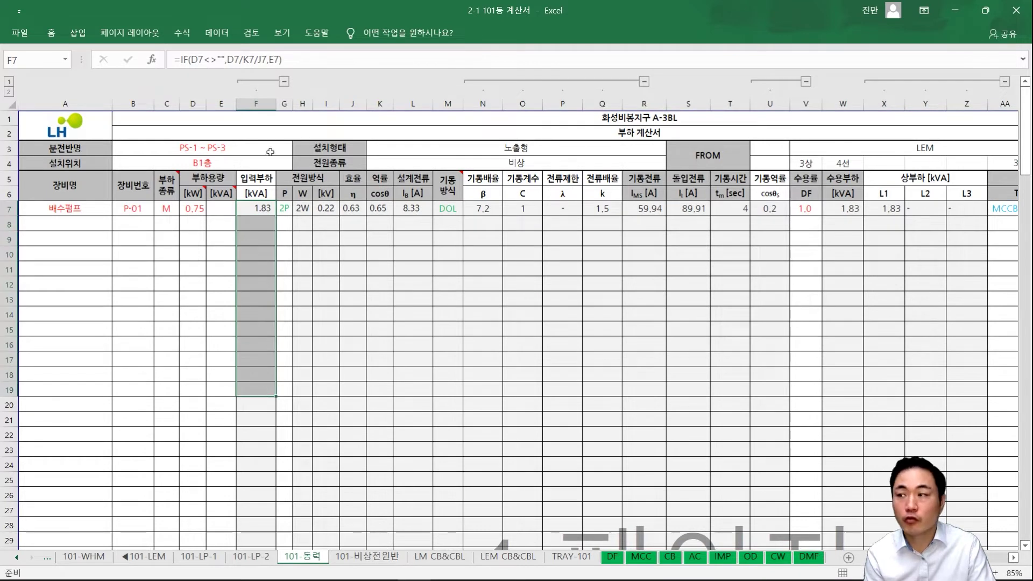
{"action": "left_click", "coordinate": [284, 82]}
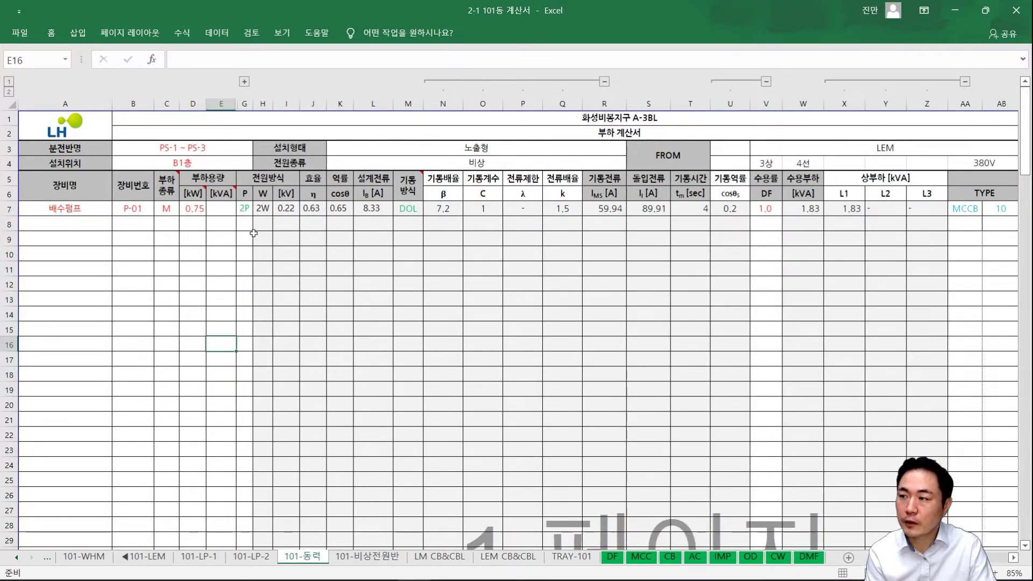
- Check the pole options in G7 and the formulas for the wire count and voltage in H7 and I7
{"action": "left_click", "coordinate": [245, 209]}
{"action": "left_click", "coordinate": [260, 209]}
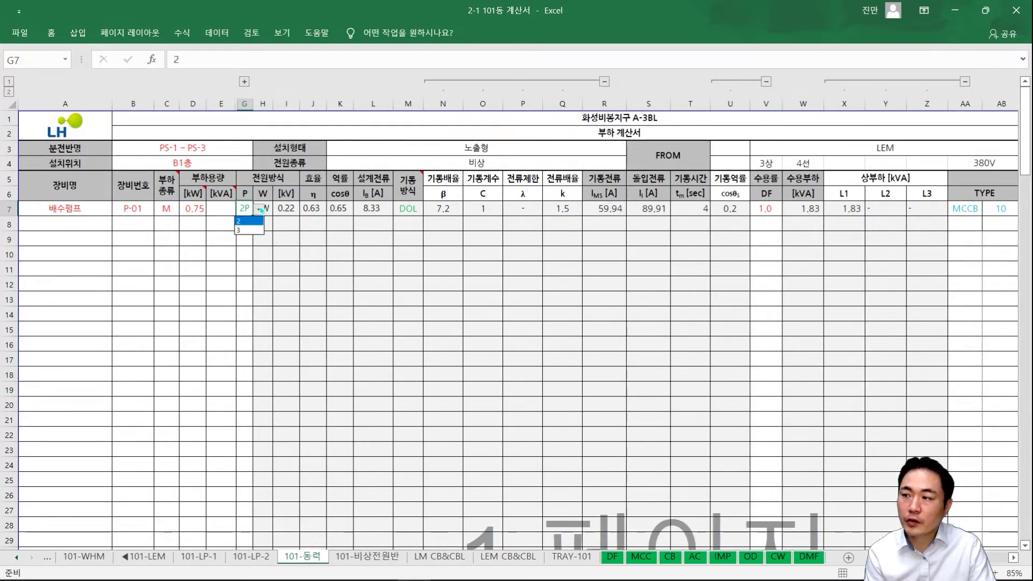
{"action": "left_click", "coordinate": [387, 279]}
{"action": "left_click", "coordinate": [272, 214]}
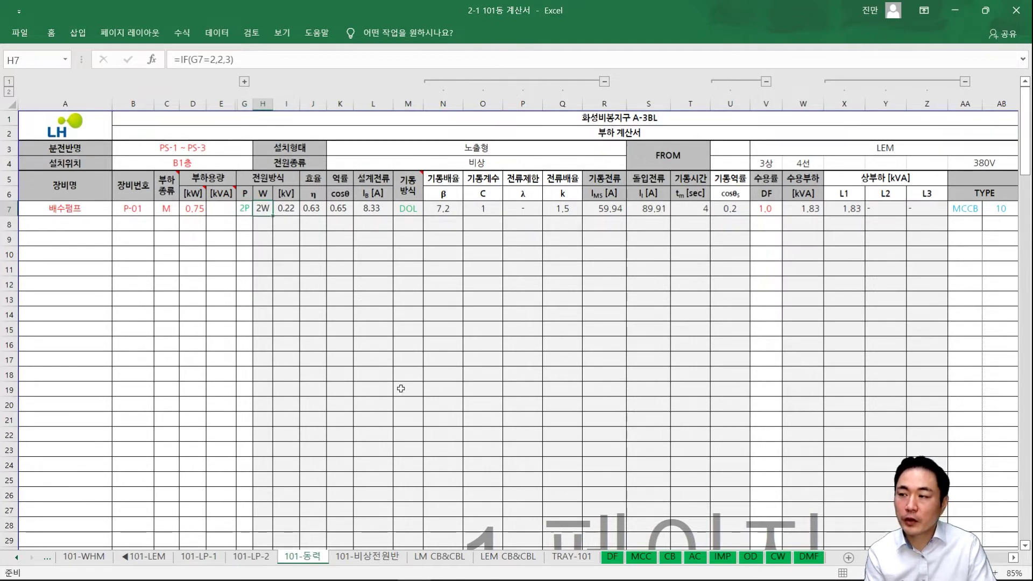
{"action": "key", "text": "Right"}
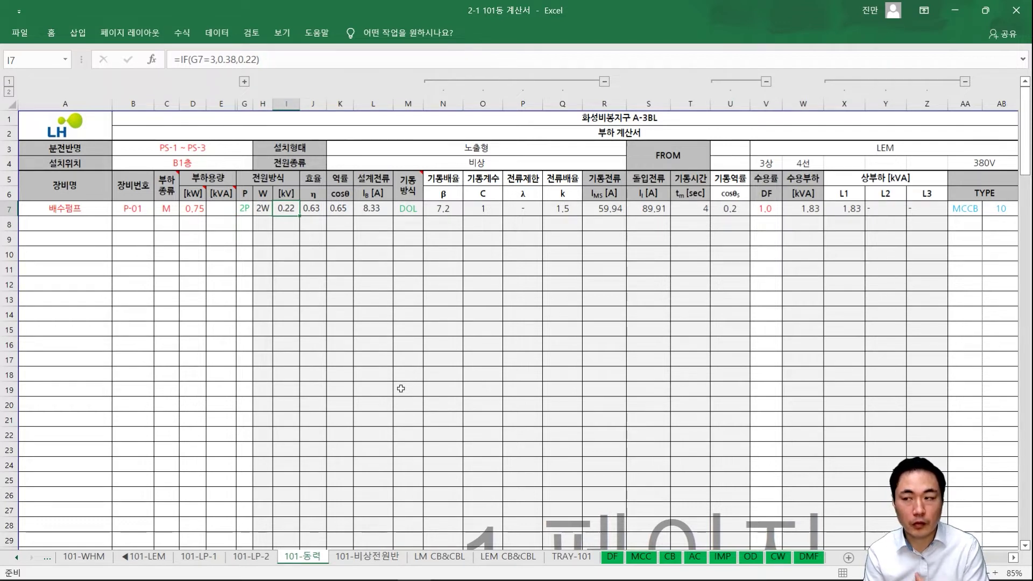
- Check the 효율 lookup formula in J7 against its source table on the MCC sheet, and return to the 101-동력 sheet
{"action": "key", "text": "Right"}
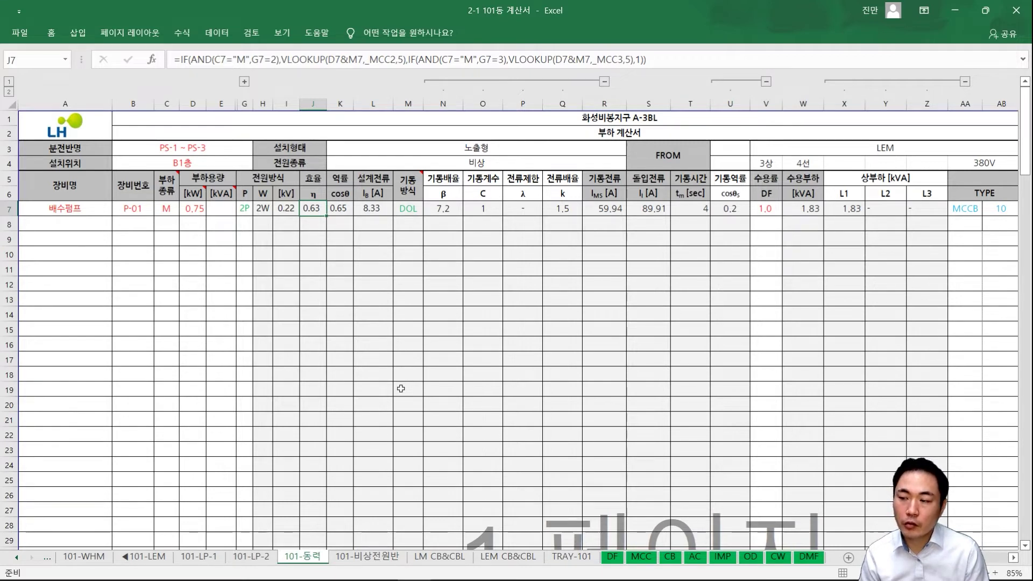
{"action": "left_click", "coordinate": [644, 561]}
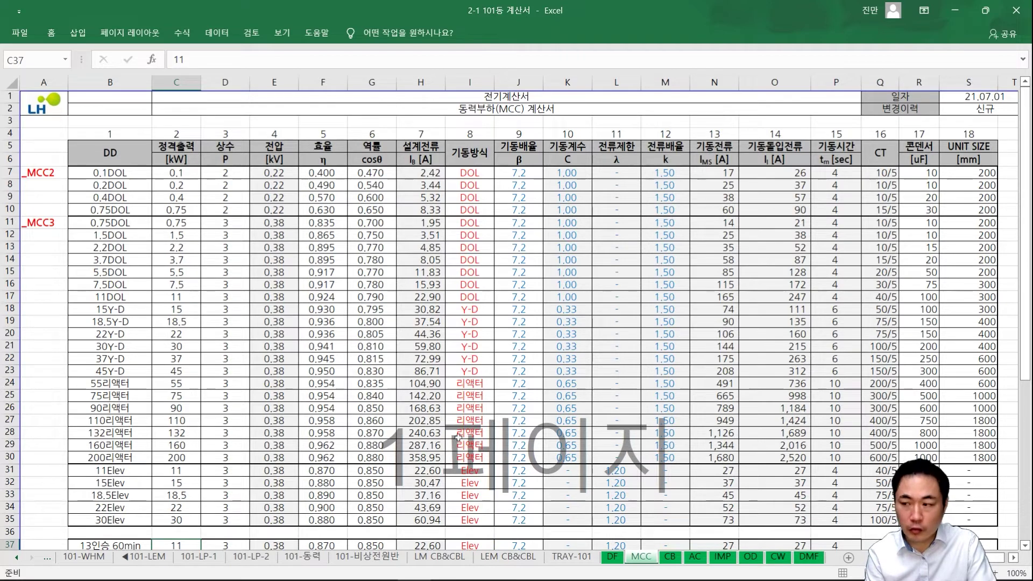
{"action": "left_click", "coordinate": [288, 562]}
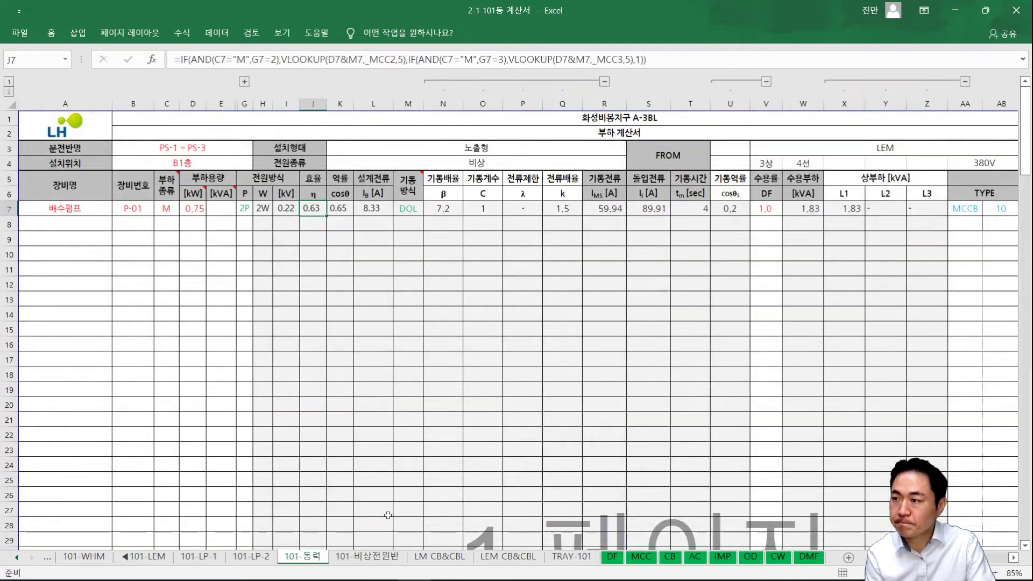
- Examine the 역률 column and the 설계전류 formula in L7
{"action": "left_click_drag", "start_coordinate": [336, 179], "coordinate": [342, 322]}
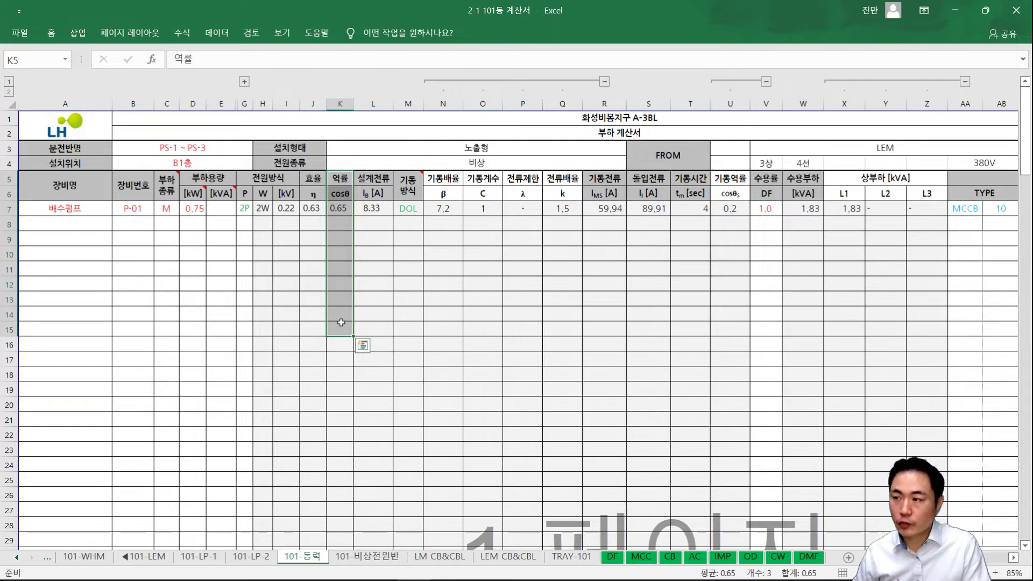
{"action": "key", "text": "Down"}
{"action": "key", "text": "Down"}
{"action": "key", "text": "Up"}
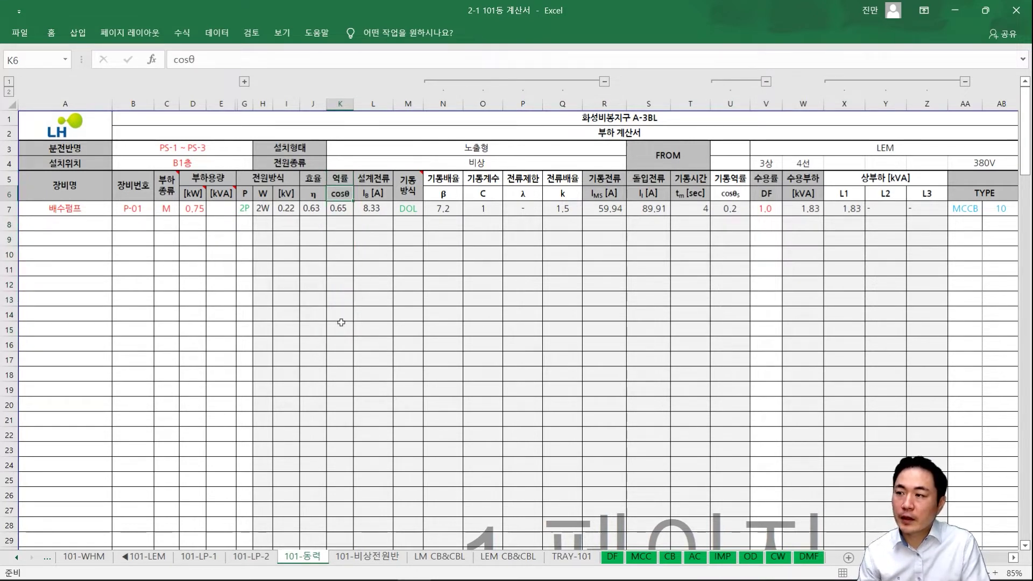
{"action": "key", "text": "Right"}
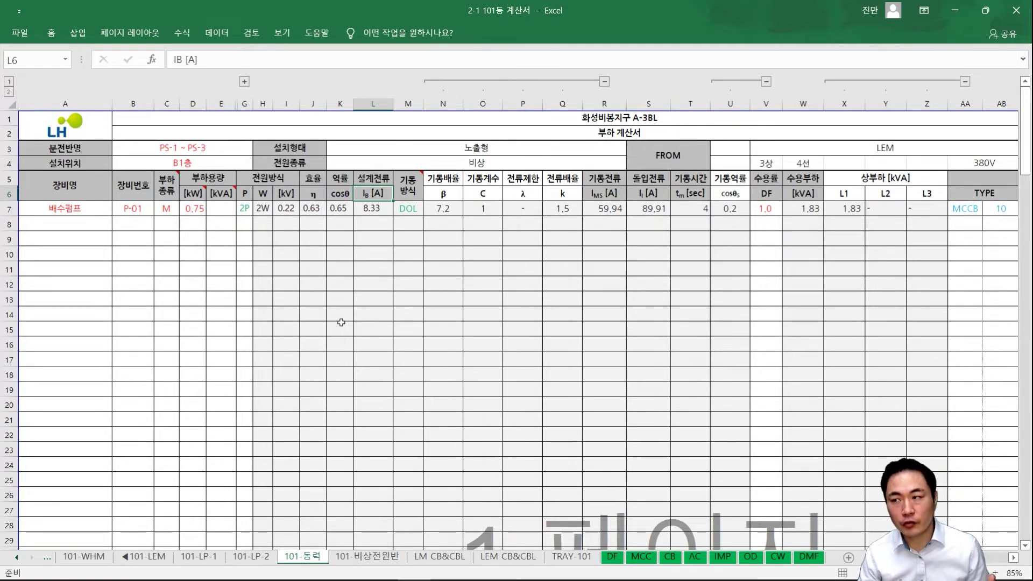
{"action": "key", "text": "Down"}
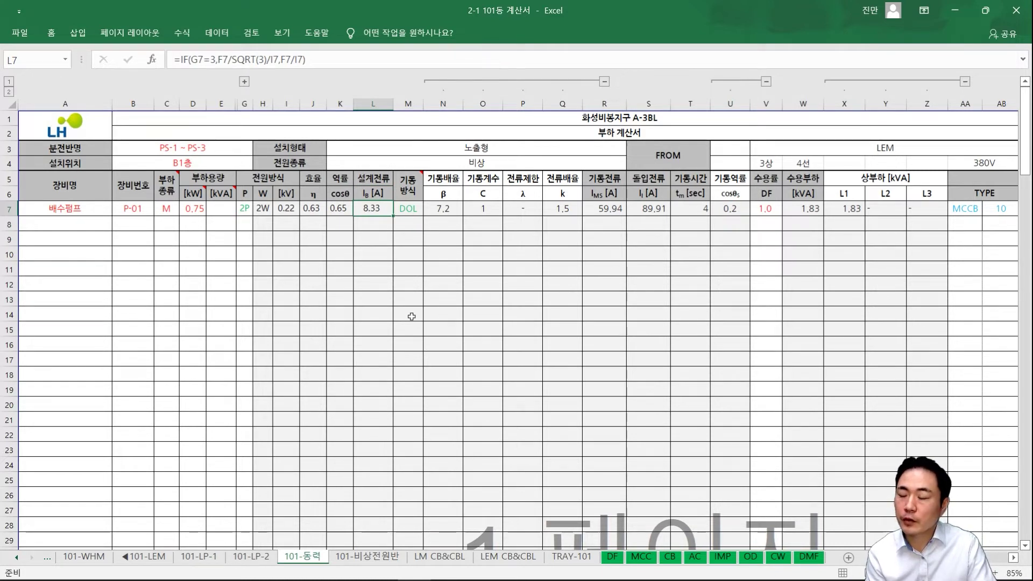
- Review the 기동방식 options available in M7, keeping DOL as the starting method
{"action": "key", "text": "Right"}
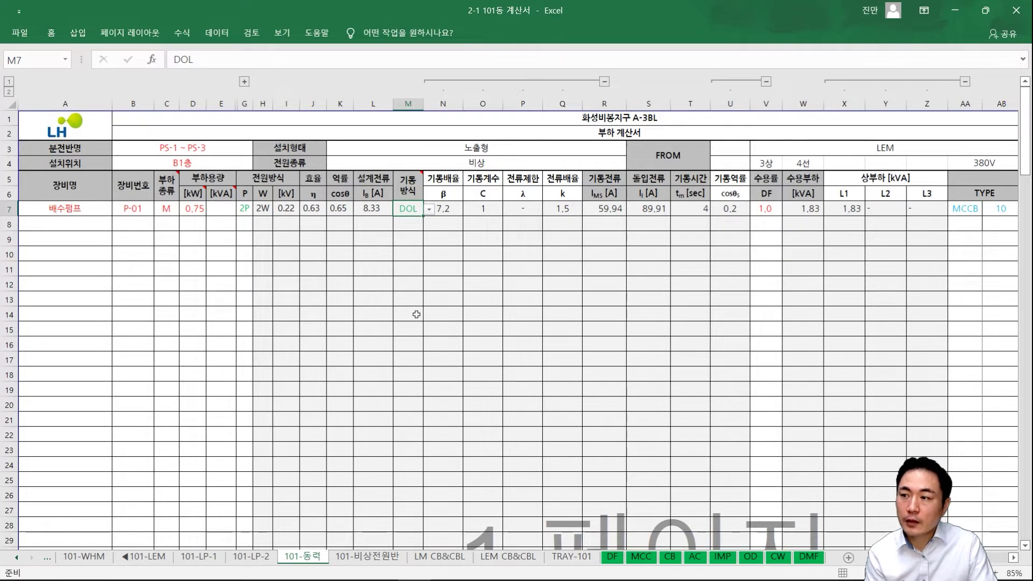
{"action": "left_click", "coordinate": [428, 209]}
{"action": "left_click", "coordinate": [418, 230]}
{"action": "left_click", "coordinate": [428, 208]}
{"action": "left_click", "coordinate": [422, 239]}
{"action": "left_click", "coordinate": [429, 209]}
{"action": "left_click", "coordinate": [417, 248]}
{"action": "left_click", "coordinate": [429, 209]}
{"action": "left_click", "coordinate": [418, 221]}
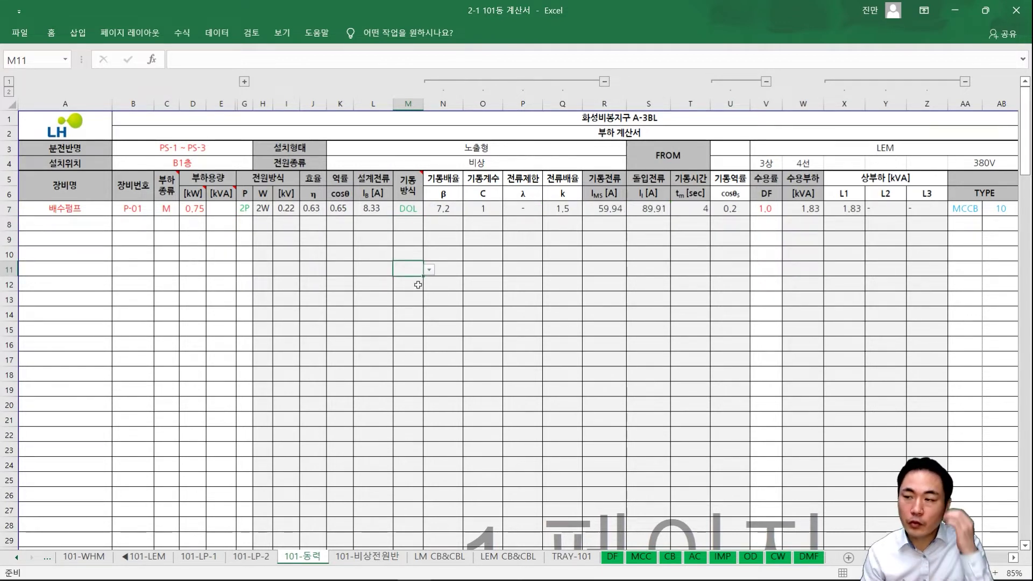
{"action": "left_click", "coordinate": [406, 211]}
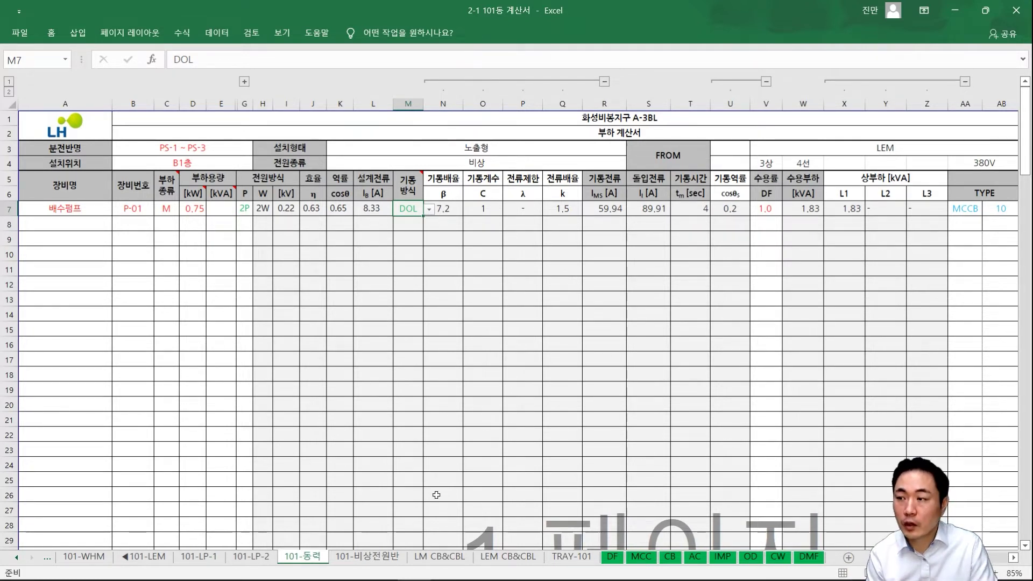
{"action": "left_click", "coordinate": [428, 209]}
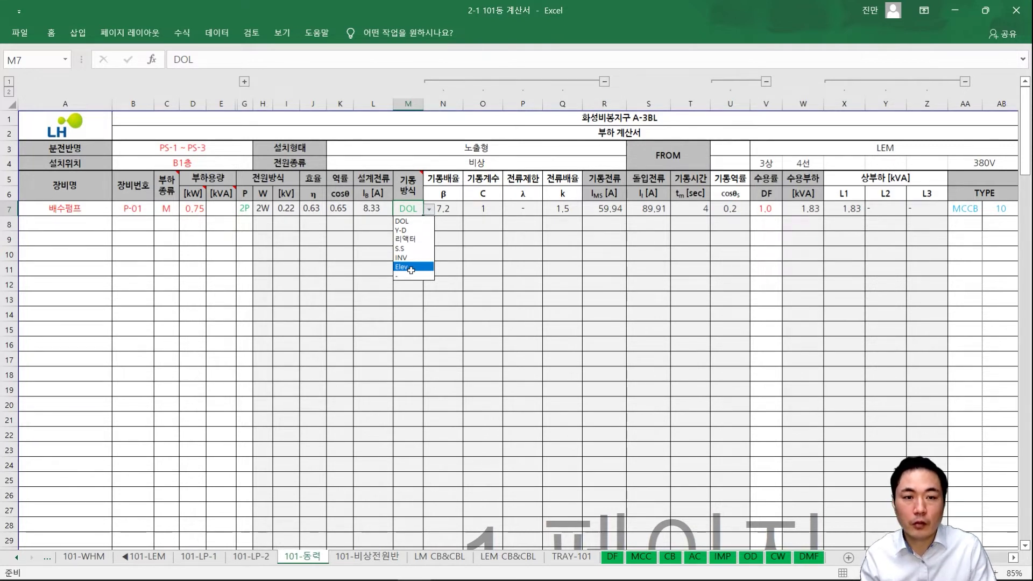
{"action": "key", "text": "Escape"}
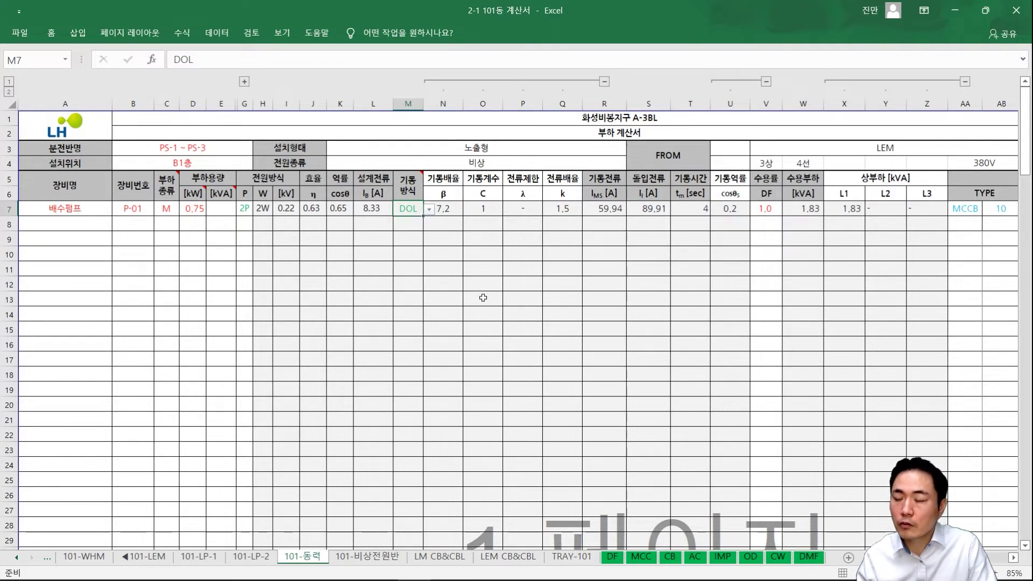
- Examine the lookup formulas for 기동배율, 기동계수, 전류제한 and 전류배율 in N7 through Q7
{"action": "key", "text": "Right"}
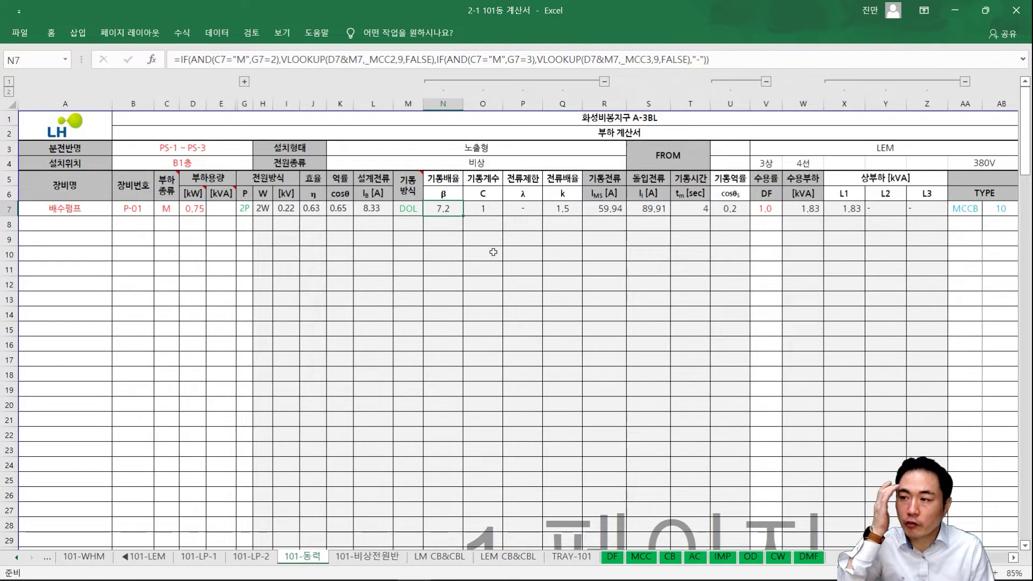
{"action": "key", "text": "Right"}
{"action": "key", "text": "Right"}
{"action": "key", "text": "Right"}
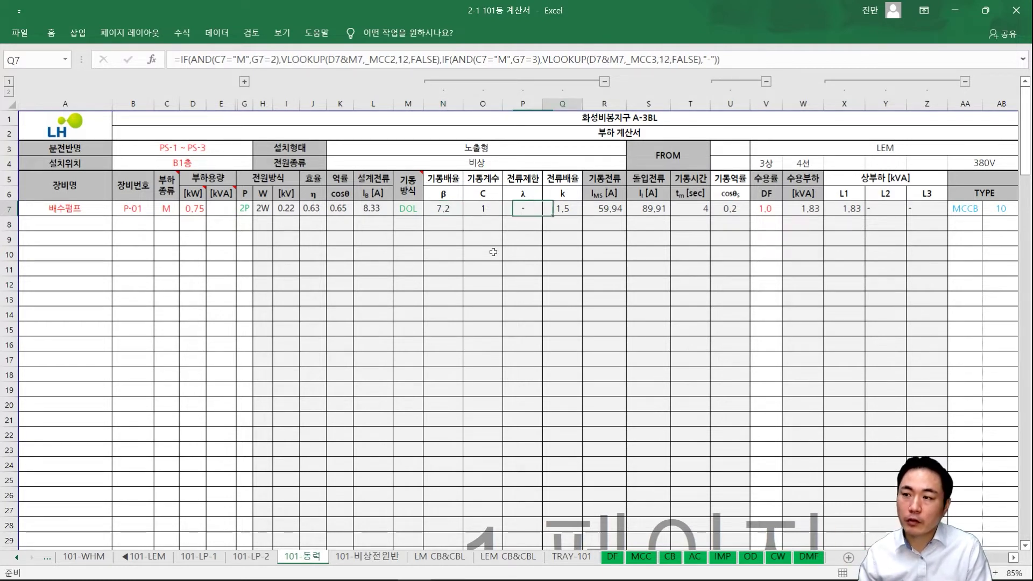
{"action": "key", "text": "Left"}
{"action": "key", "text": "Left"}
{"action": "key", "text": "Left"}
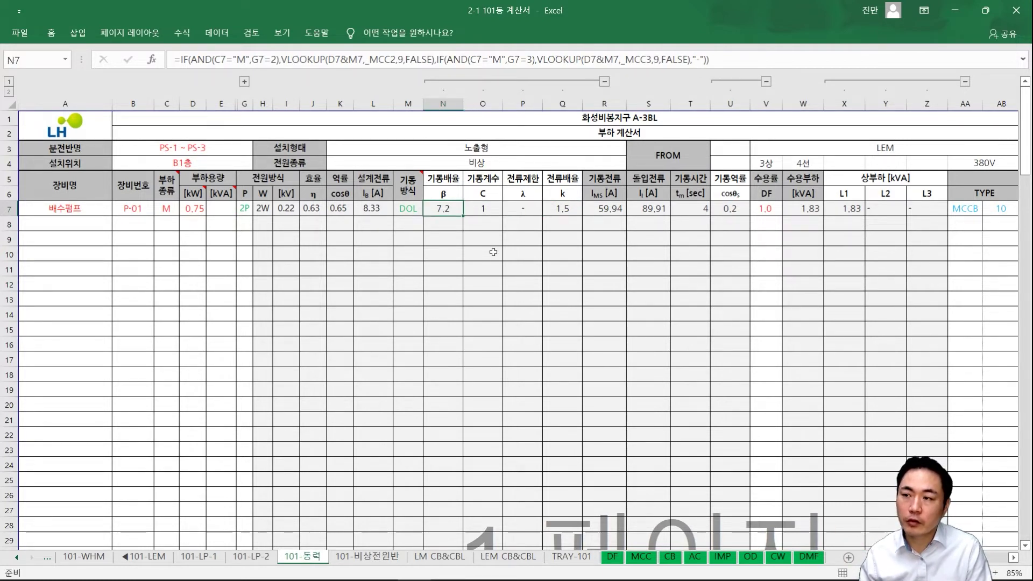
{"action": "key", "text": "Right"}
{"action": "key", "text": "Right"}
{"action": "key", "text": "Right"}
{"action": "key", "text": "Right"}
{"action": "key", "text": "Left"}
{"action": "key", "text": "Left"}
{"action": "key", "text": "Left"}
{"action": "key", "text": "Left"}
{"action": "key", "text": "Right"}
{"action": "key", "text": "Right"}
{"action": "key", "text": "Right"}
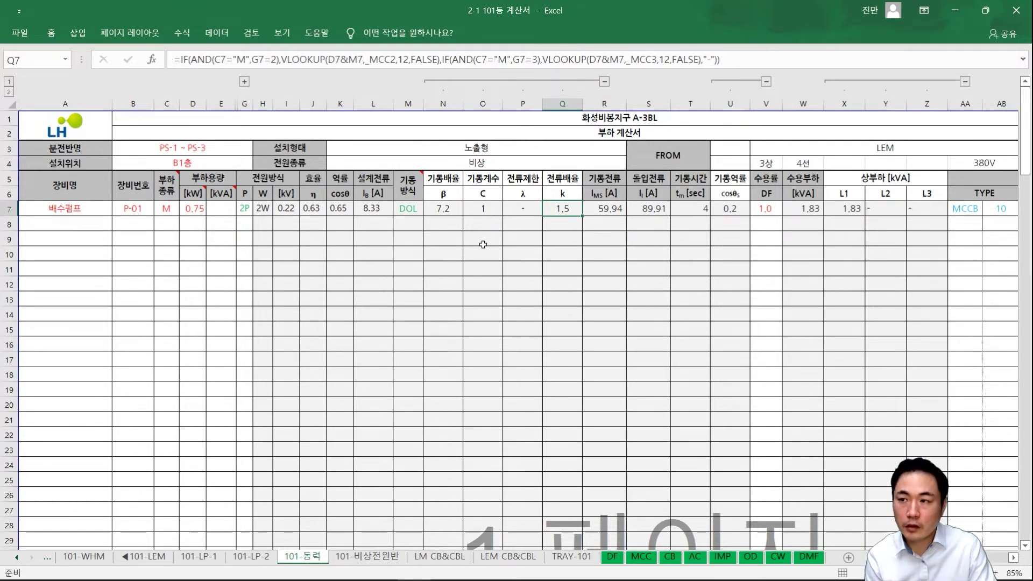
- Compare the 기동전류 and 돌입전류 columns and their formulas in R7 and S7
{"action": "left_click", "coordinate": [607, 209]}
{"action": "left_click", "coordinate": [646, 208]}
{"action": "left_click", "coordinate": [607, 209]}
{"action": "left_click", "coordinate": [645, 209]}
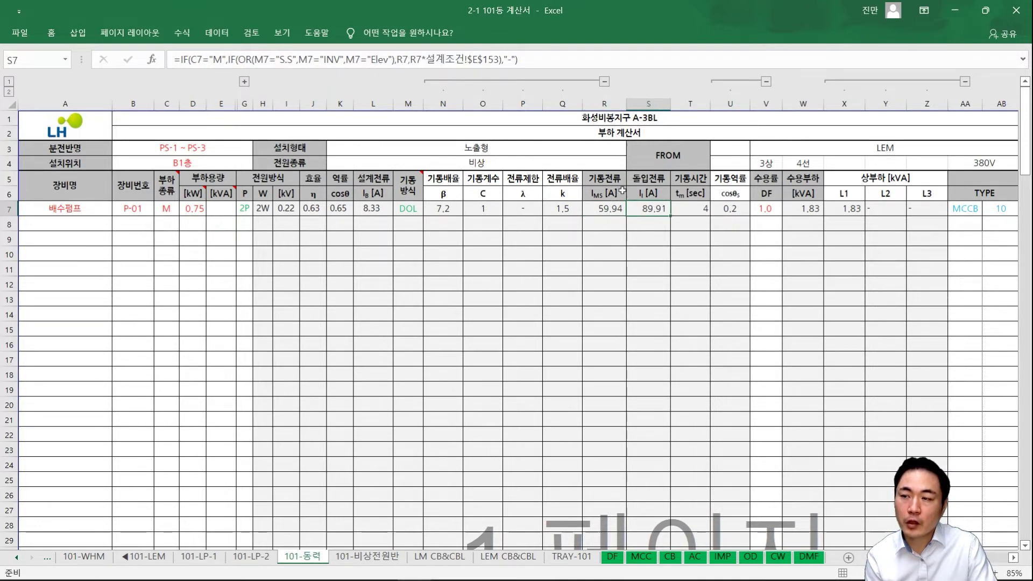
{"action": "left_click", "coordinate": [605, 104]}
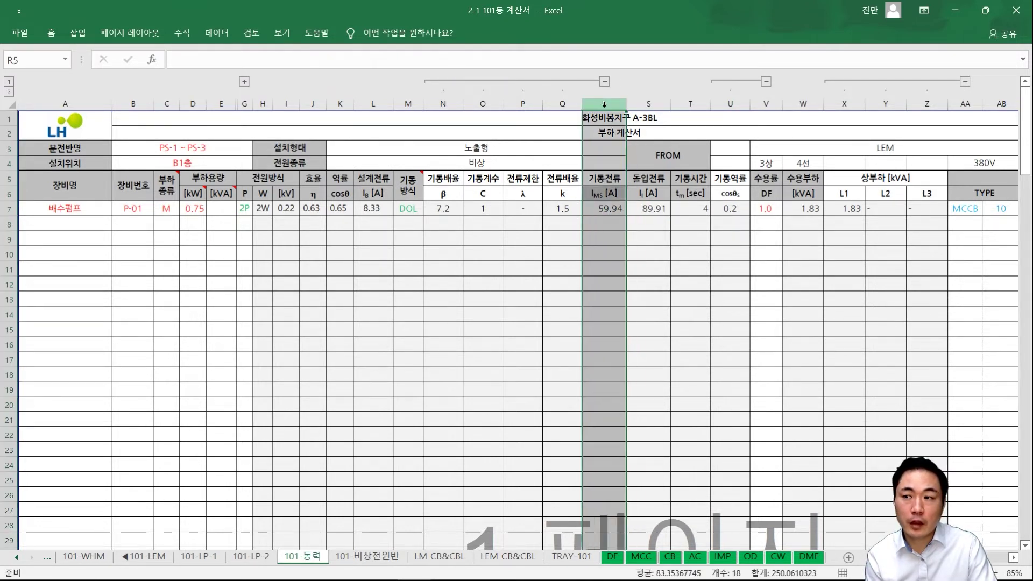
{"action": "left_click", "coordinate": [638, 104]}
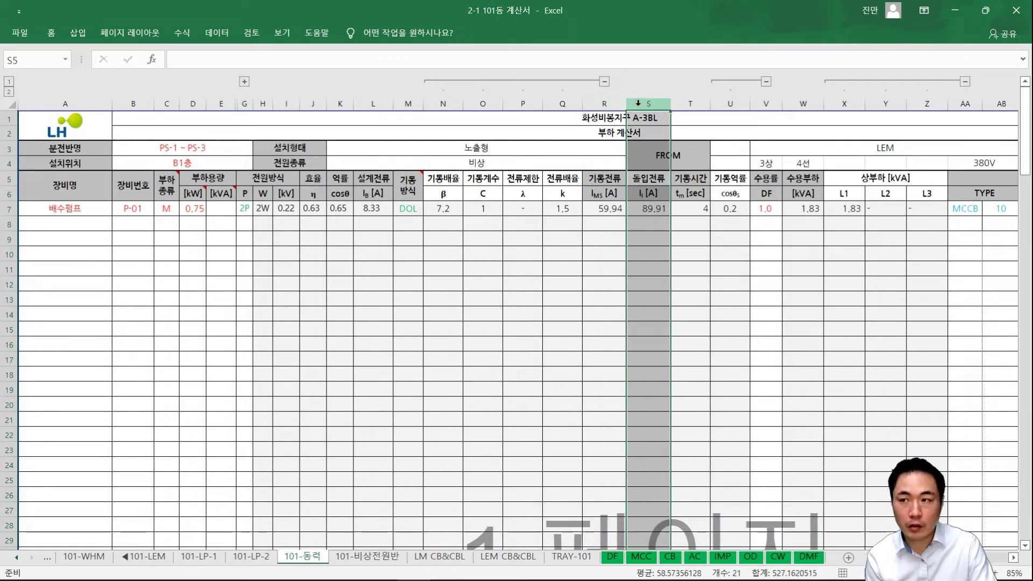
{"action": "left_click", "coordinate": [652, 205]}
{"action": "left_click", "coordinate": [607, 208]}
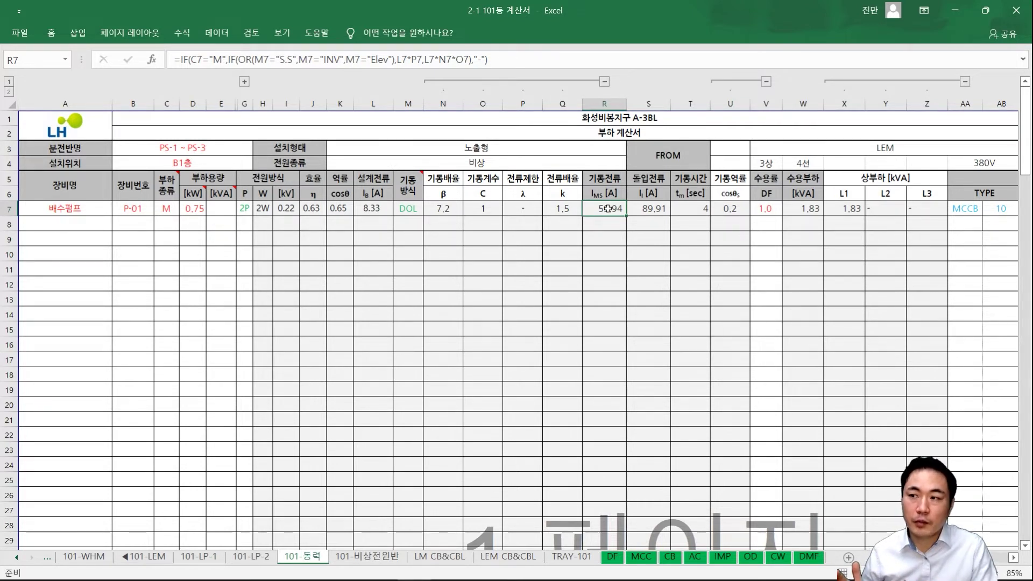
- Trace how the starting factors in N7:Q7 relate to the current formulas in R7 and S7
{"action": "left_click_drag", "start_coordinate": [449, 212], "coordinate": [566, 215]}
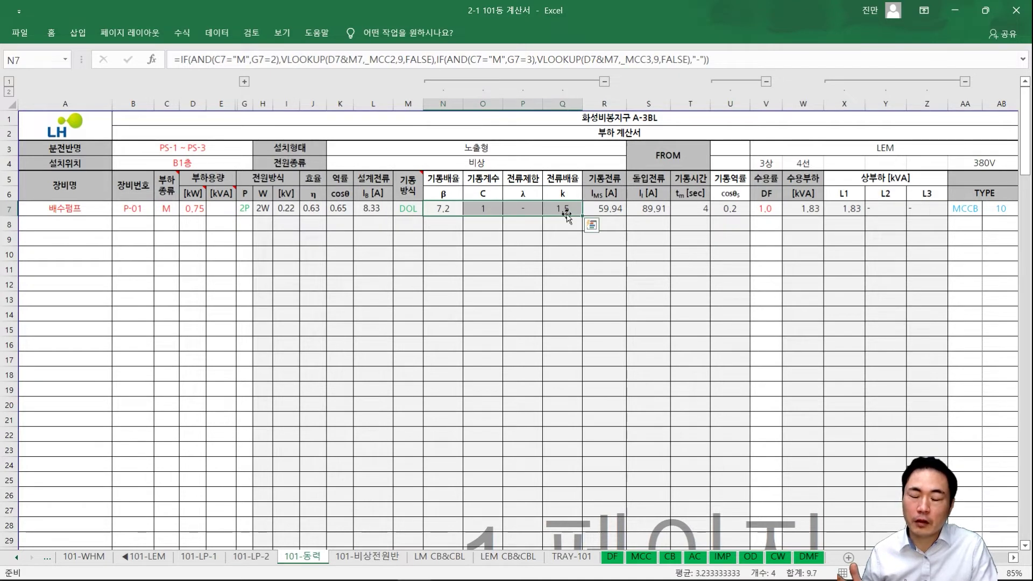
{"action": "left_click", "coordinate": [605, 210]}
{"action": "left_click", "coordinate": [651, 210]}
{"action": "left_click", "coordinate": [610, 211]}
{"action": "left_click", "coordinate": [648, 208]}
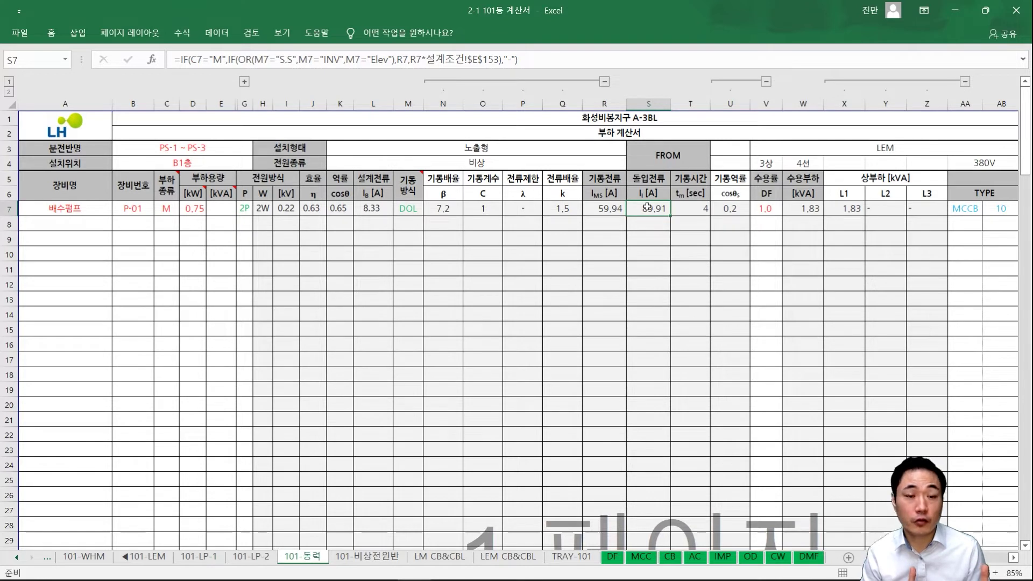
- Check the 기동시간 and 기동역률 formulas in T7 and U7, and collapse the starting-factor and 기동역률 column groups
{"action": "key", "text": "Right"}
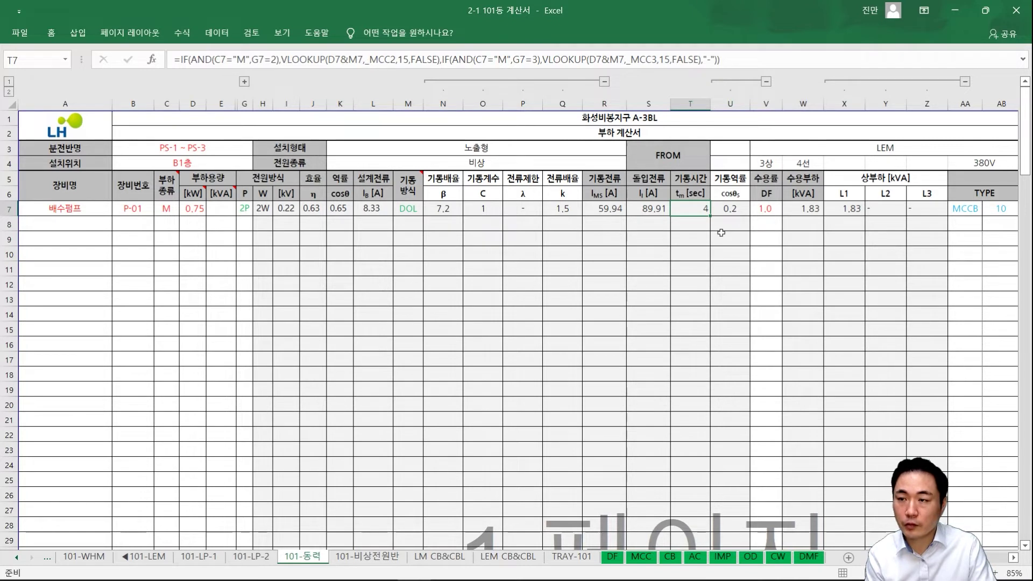
{"action": "key", "text": "Right"}
{"action": "left_click", "coordinate": [604, 82]}
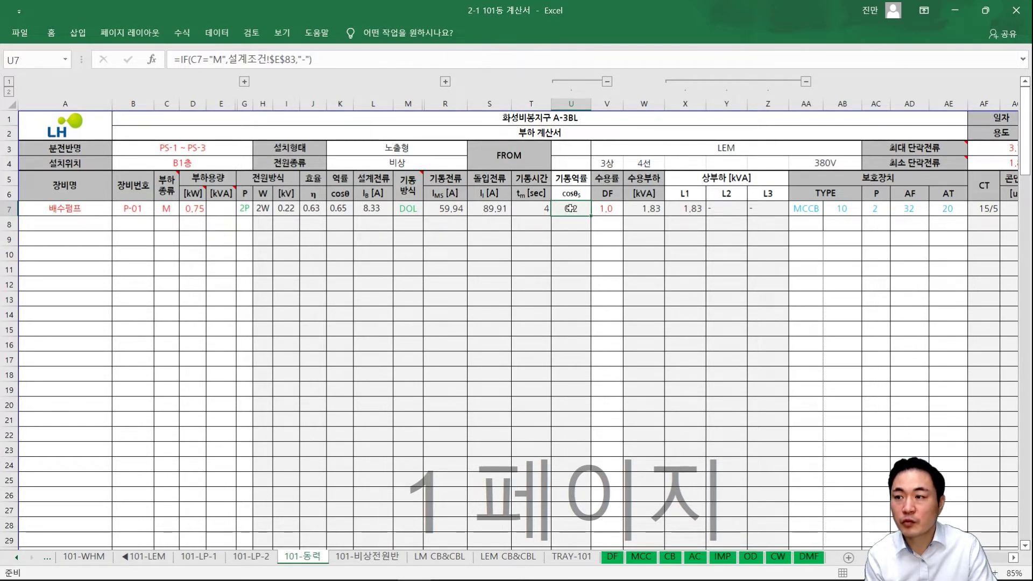
{"action": "left_click", "coordinate": [607, 81]}
- Check the 수용률 value in V7 and the 수용부하 formula in W7
{"action": "left_click", "coordinate": [553, 272]}
{"action": "left_click", "coordinate": [573, 208]}
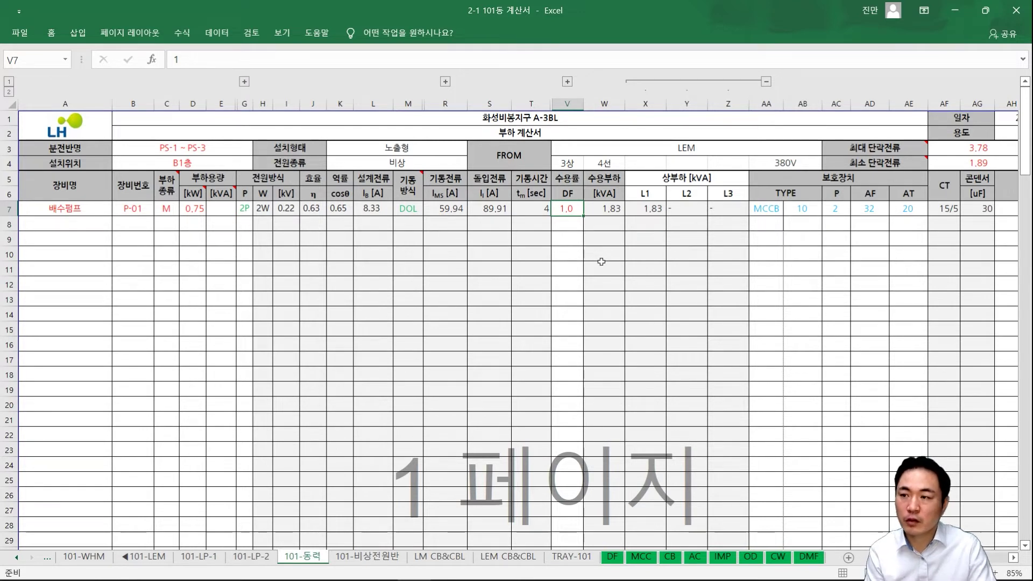
{"action": "key", "text": "Right"}
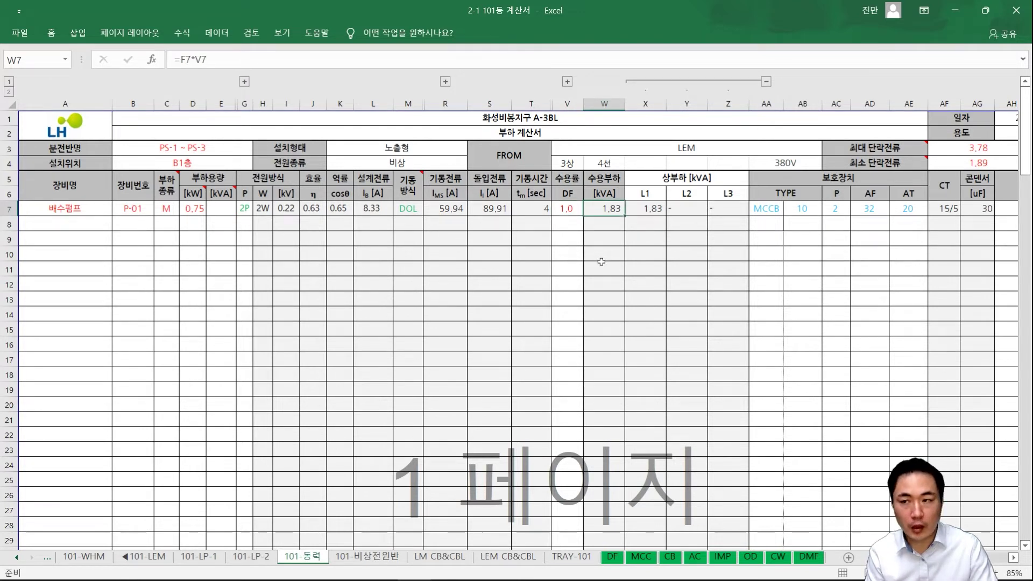
- Review the 상부하 cells for L1, L2 and L3 in row 7, and collapse their column group
{"action": "left_click", "coordinate": [659, 179]}
{"action": "left_click_drag", "start_coordinate": [660, 179], "coordinate": [734, 210]}
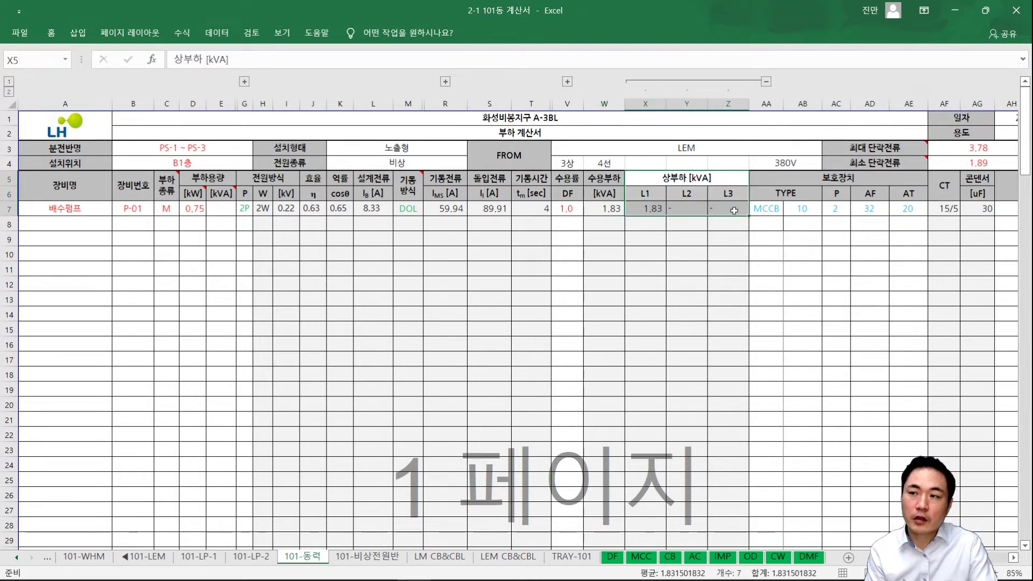
{"action": "left_click_drag", "start_coordinate": [660, 210], "coordinate": [725, 210]}
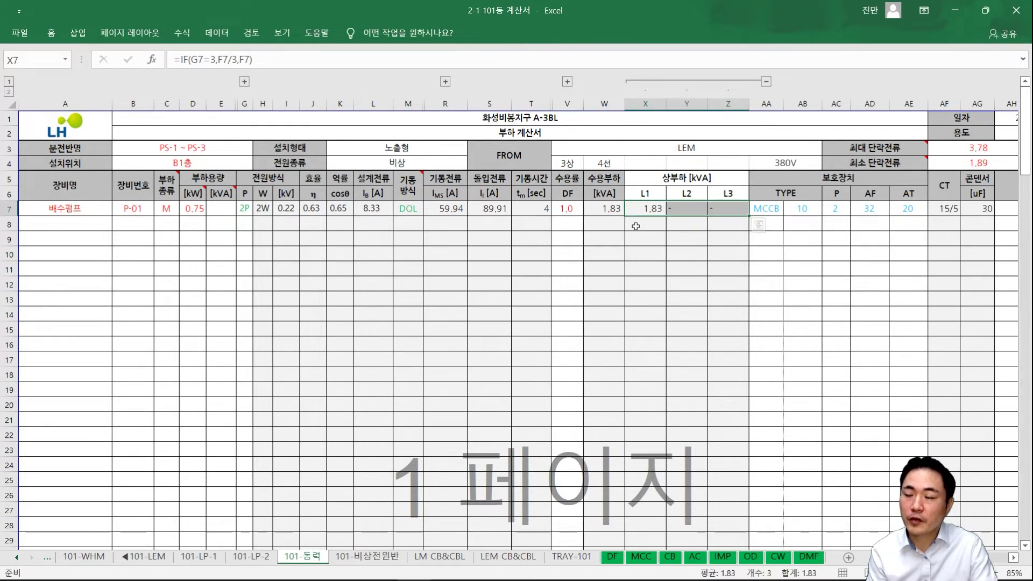
{"action": "left_click", "coordinate": [646, 209]}
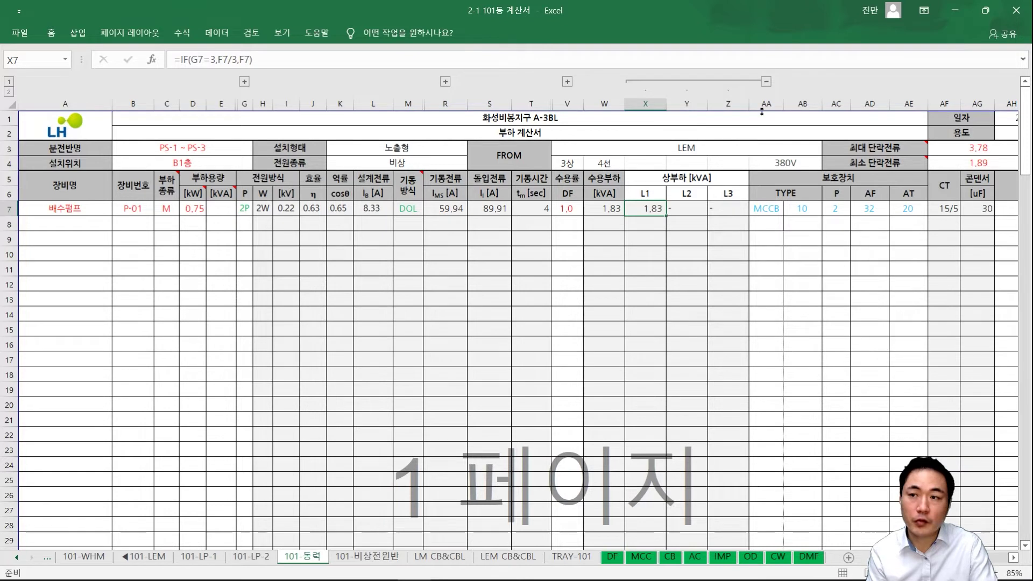
{"action": "left_click", "coordinate": [767, 82]}
- Inspect the 보호장치 references to the LEM CB&CBL sheet in AA7 through AE7
{"action": "left_click", "coordinate": [643, 209]}
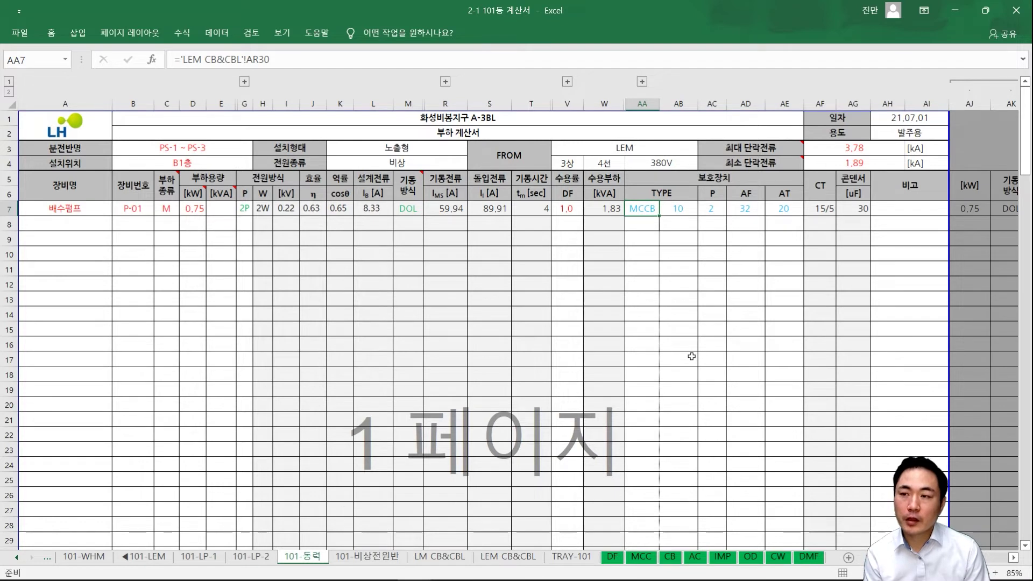
{"action": "key", "text": "Right"}
{"action": "key", "text": "Right"}
{"action": "key", "text": "Left"}
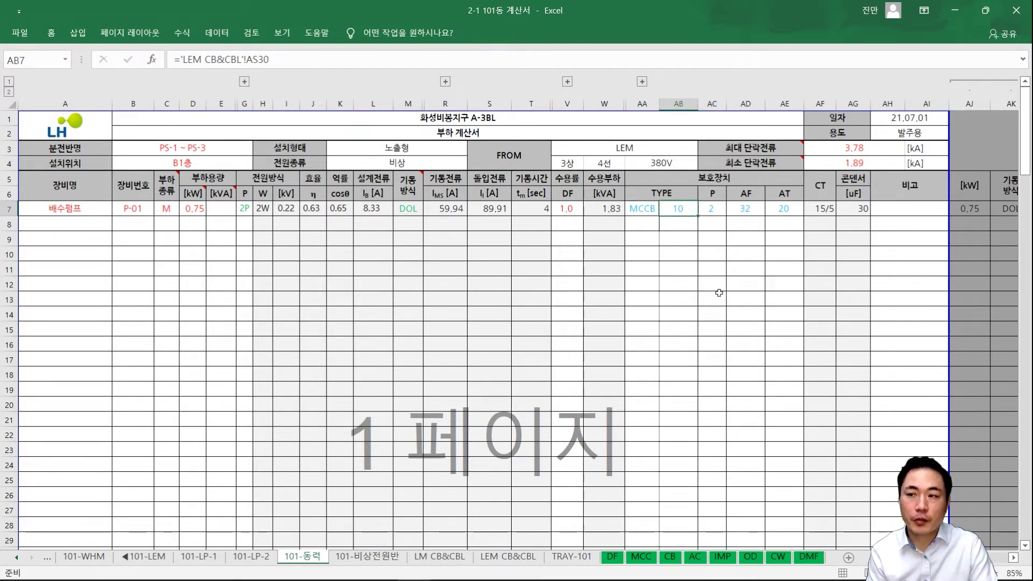
{"action": "key", "text": "Right"}
{"action": "key", "text": "Right"}
{"action": "key", "text": "Right"}
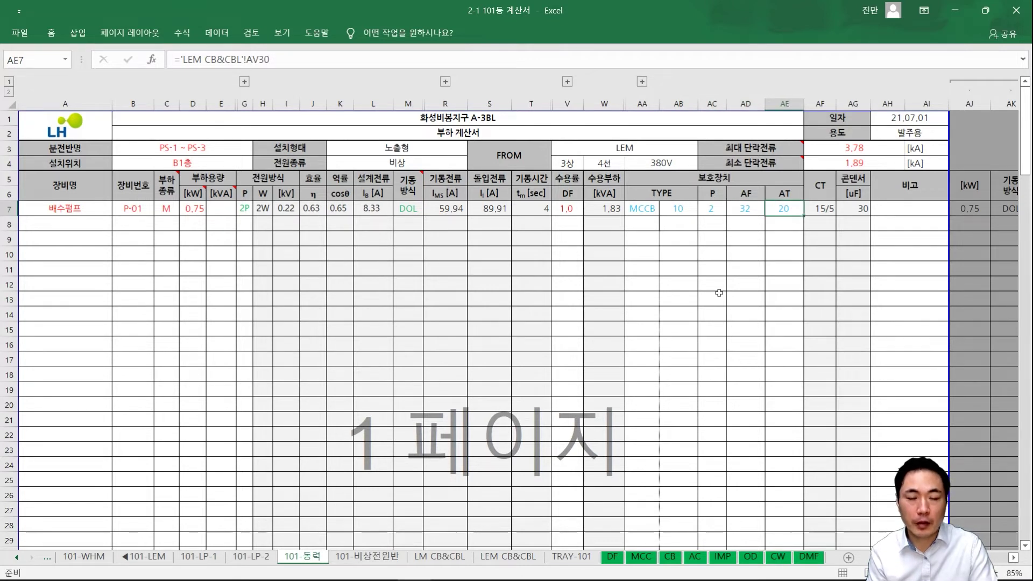
{"action": "left_click_drag", "start_coordinate": [650, 209], "coordinate": [782, 205]}
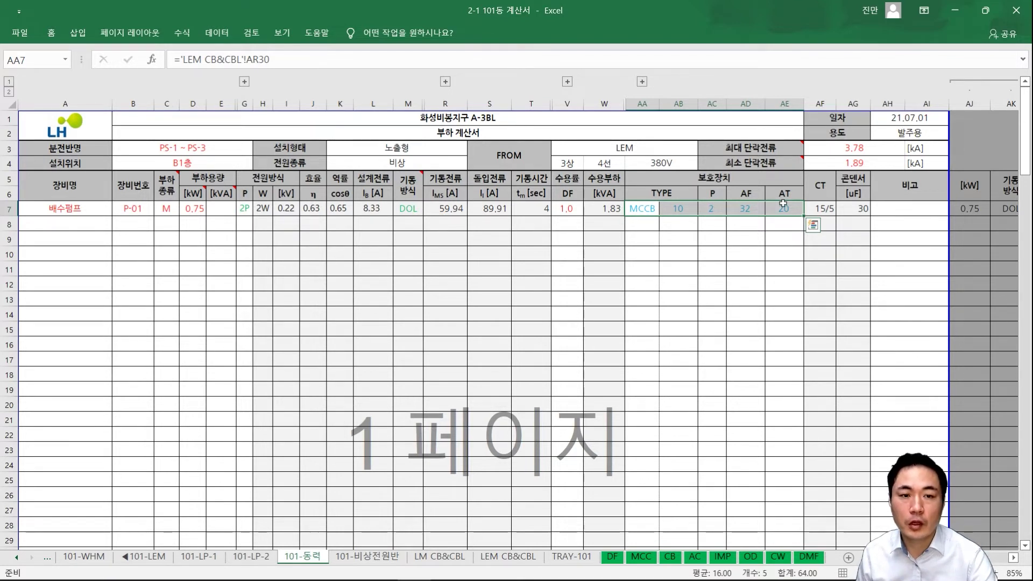
- Check the CT and 콘덴서 formulas in AF7 and AG7, and examine the gray helper columns beyond 비고 in row 7
{"action": "left_click", "coordinate": [817, 208]}
{"action": "left_click", "coordinate": [856, 208]}
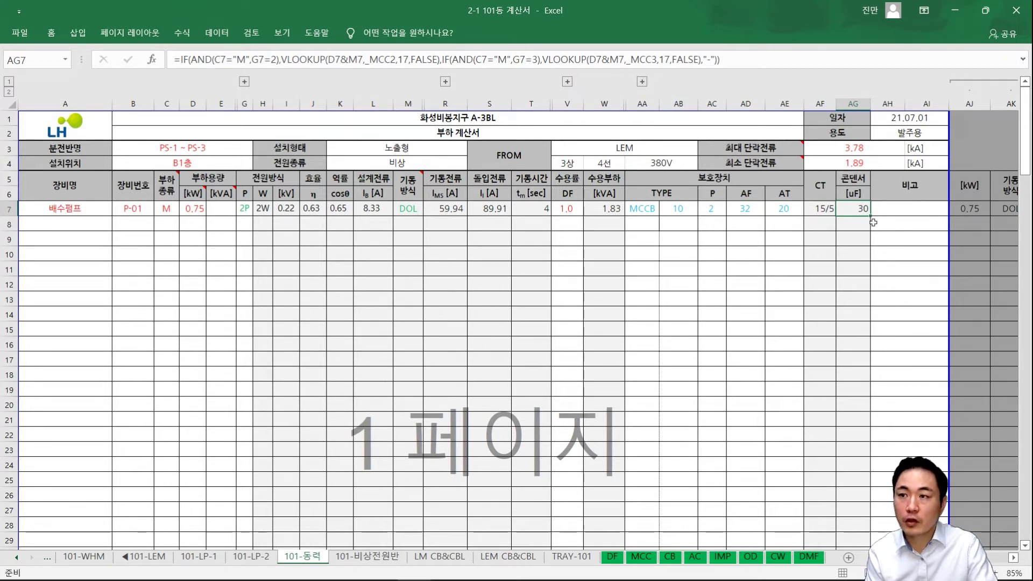
{"action": "key", "text": "Right"}
{"action": "key", "text": "Right"}
{"action": "key", "text": "Right"}
{"action": "key", "text": "Right"}
{"action": "key", "text": "Right"}
{"action": "key", "text": "Right"}
{"action": "key", "text": "Right"}
{"action": "key", "text": "Right"}
{"action": "key", "text": "Right"}
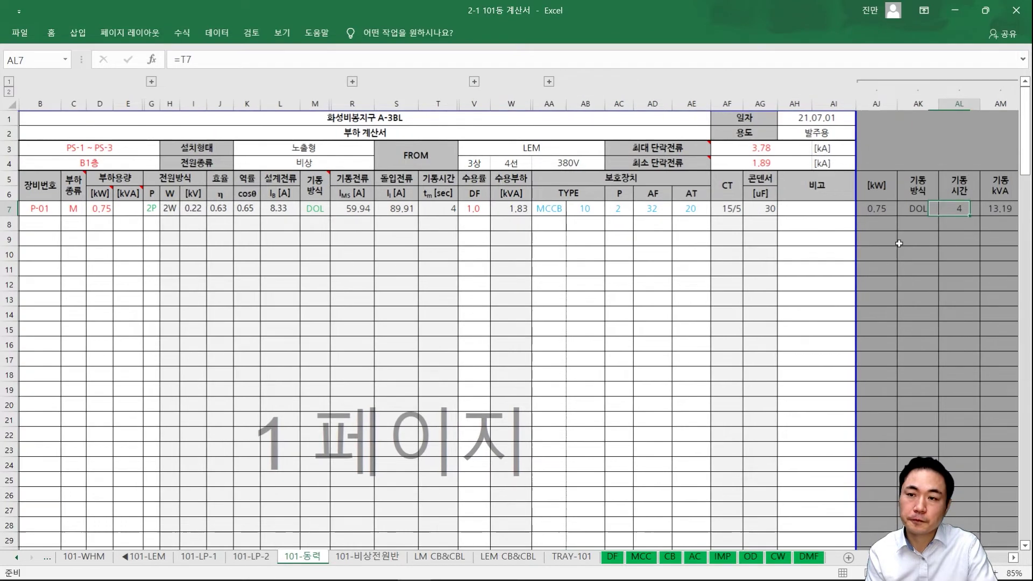
- Review the helper cells AJ7 through AN7, covering kW, 기동방식, 기동시간, 기동 kVA and 수용부하
{"action": "key", "text": "Left"}
{"action": "key", "text": "Left"}
{"action": "key", "text": "Left"}
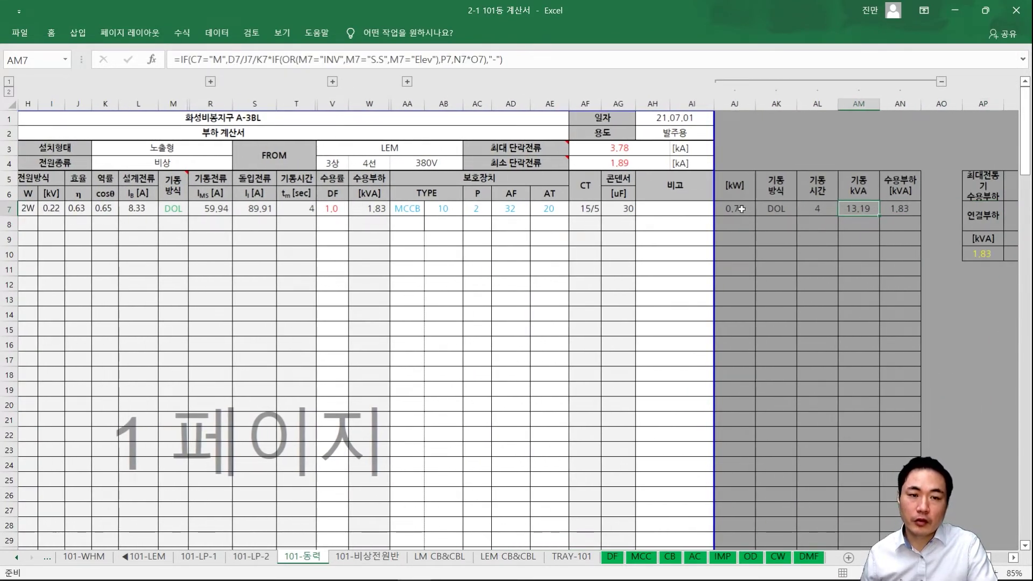
{"action": "left_click_drag", "start_coordinate": [742, 209], "coordinate": [905, 210]}
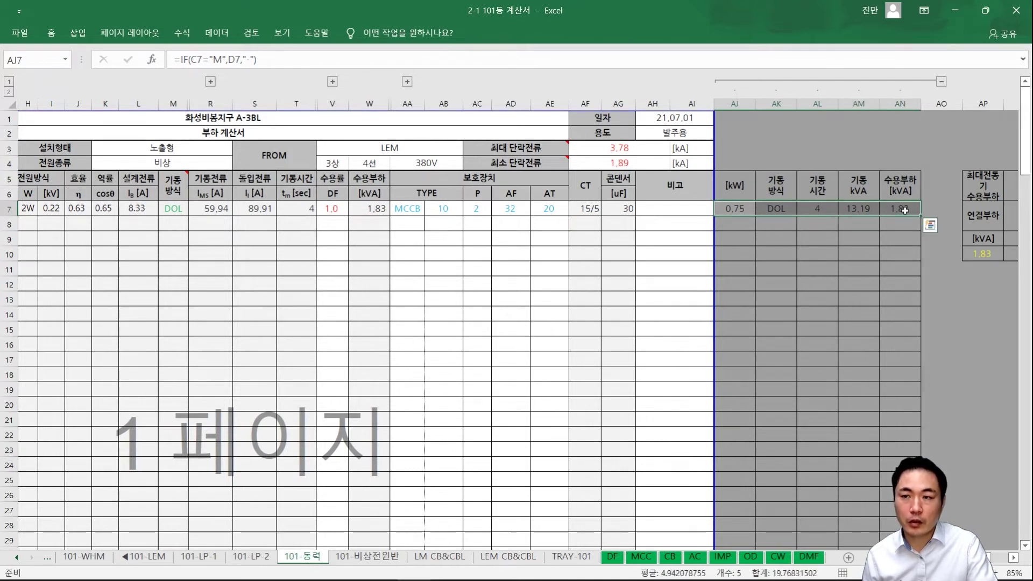
{"action": "left_click", "coordinate": [940, 210]}
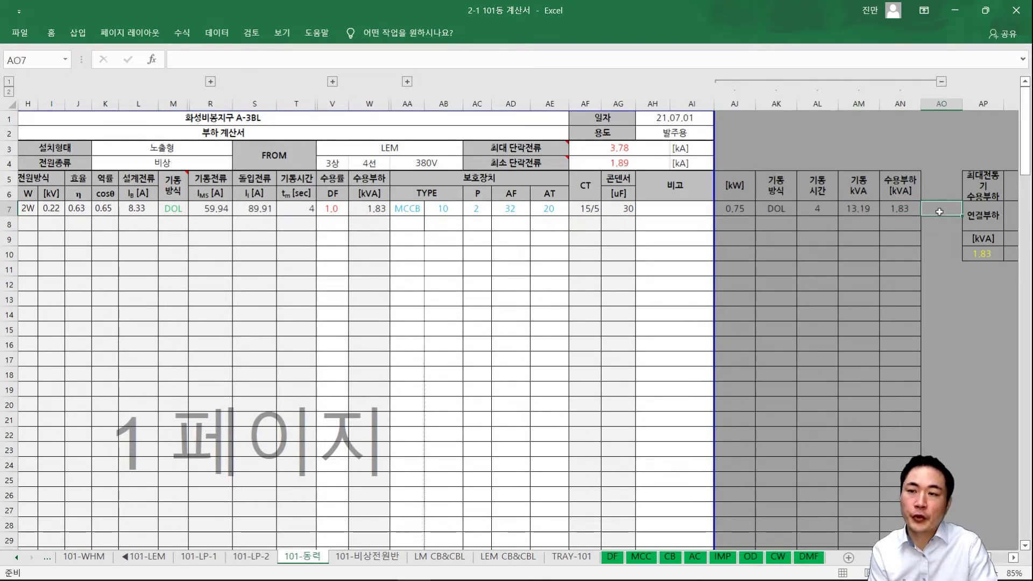
- Examine the 최대전동기 helper table in AP5:AU10, going through its 연결부하, 수용율, 최대부하 제외용량 and 최대M headers
{"action": "left_click", "coordinate": [983, 216]}
{"action": "scroll", "coordinate": [968, 215], "scroll_direction": "right", "scroll_amount": 3}
{"action": "left_click_drag", "start_coordinate": [783, 186], "coordinate": [983, 252]}
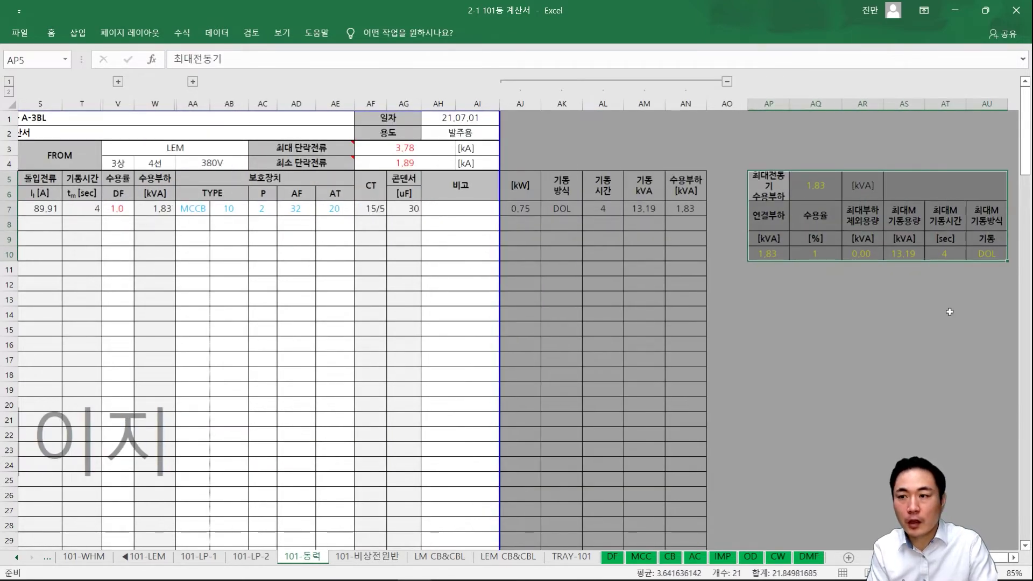
{"action": "left_click", "coordinate": [771, 178]}
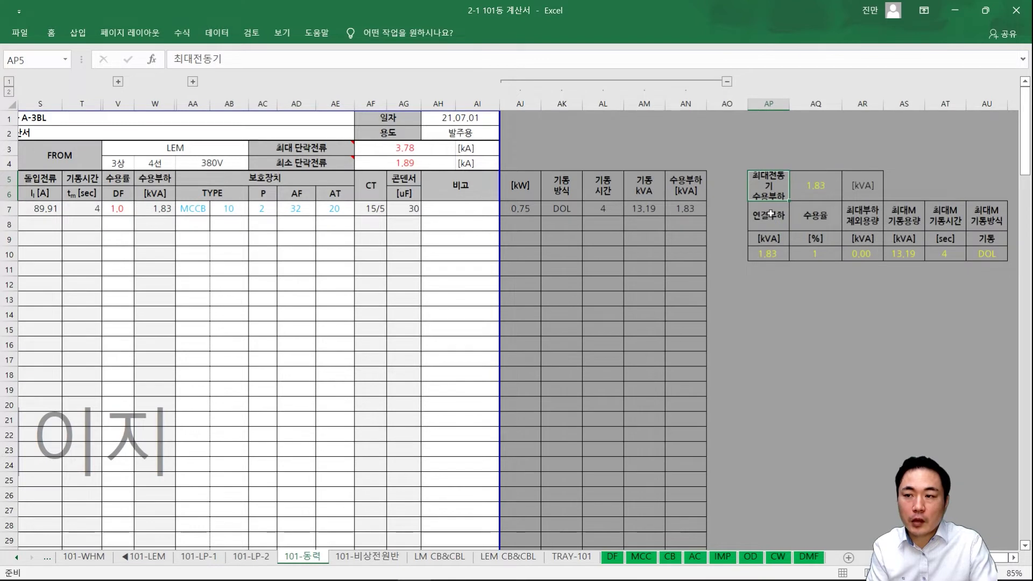
{"action": "left_click", "coordinate": [770, 214]}
{"action": "left_click", "coordinate": [813, 216]}
{"action": "left_click", "coordinate": [861, 217]}
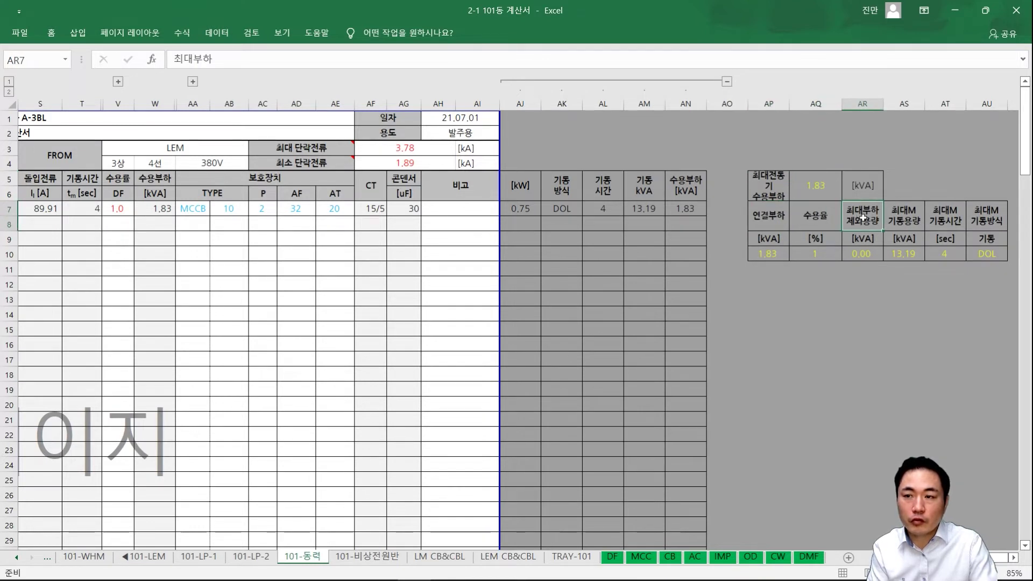
{"action": "left_click", "coordinate": [908, 216]}
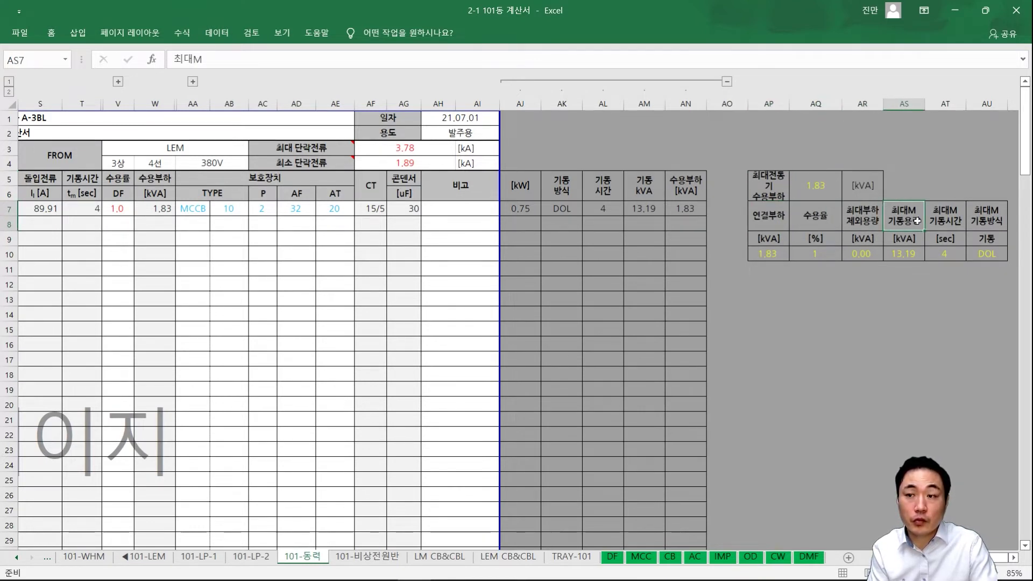
{"action": "left_click", "coordinate": [943, 217]}
{"action": "left_click", "coordinate": [986, 217]}
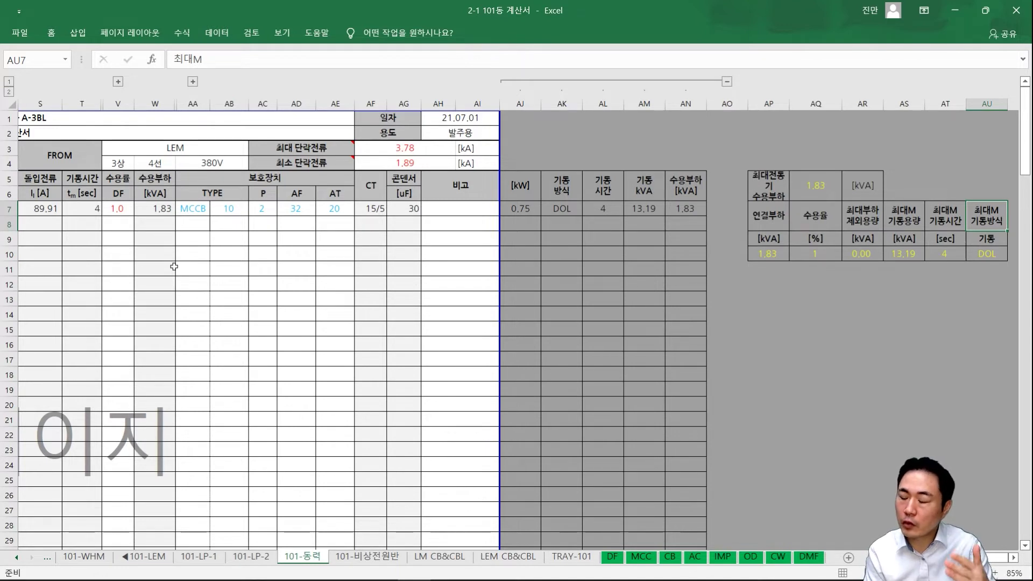
- Check the 기동 kVA formula in AM7 and the 기동시간 reference in AL7
{"action": "key", "text": "Left"}
{"action": "key", "text": "Left"}
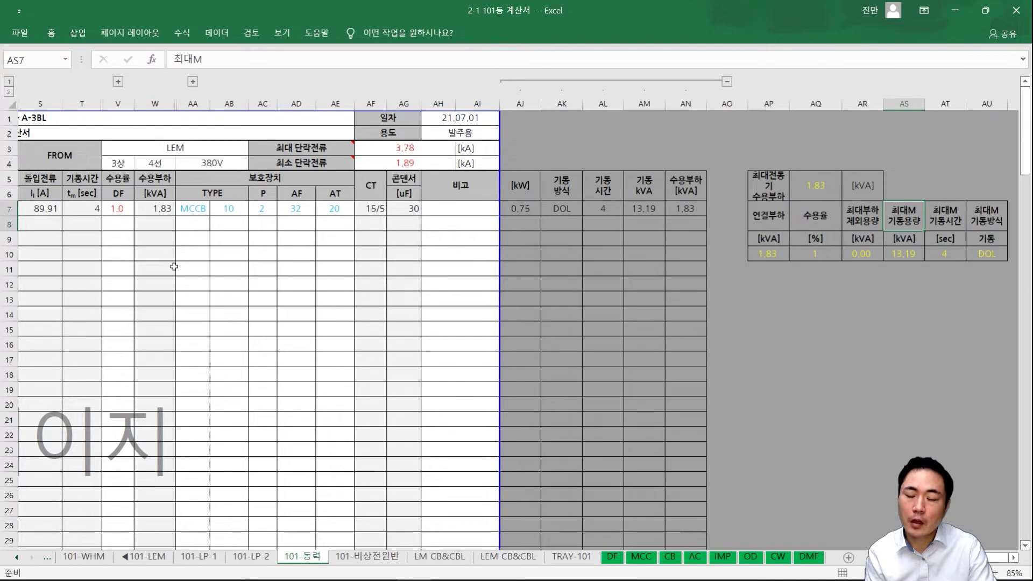
{"action": "key", "text": "Left"}
{"action": "key", "text": "Left"}
{"action": "key", "text": "Left"}
{"action": "key", "text": "Left"}
{"action": "key", "text": "Left"}
{"action": "key", "text": "Left"}
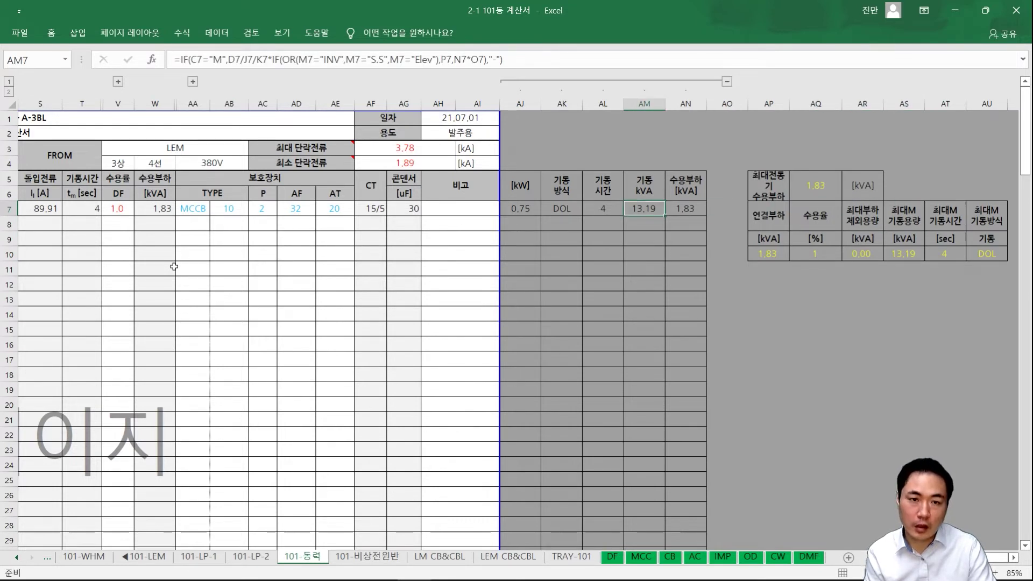
{"action": "key", "text": "Left"}
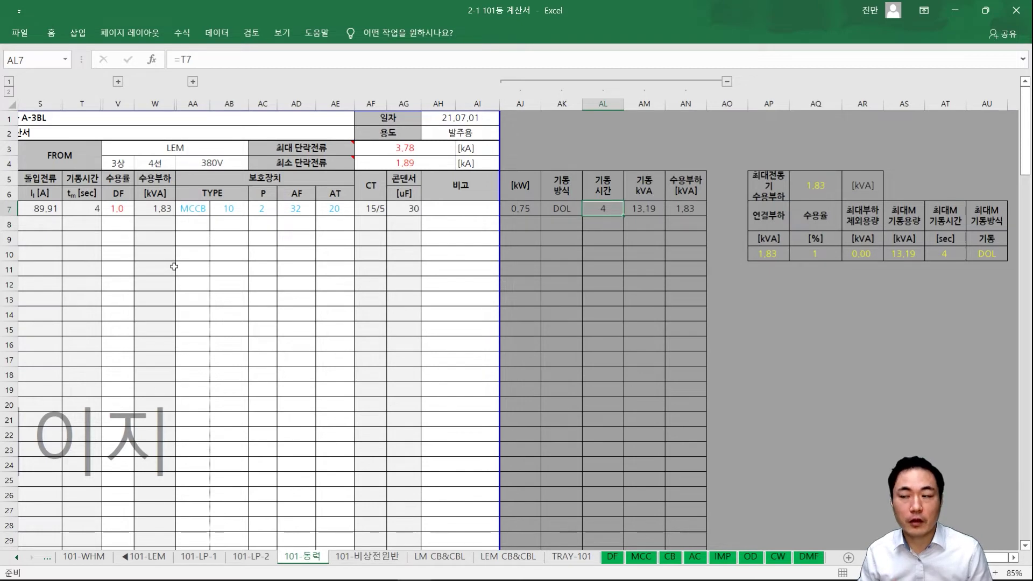
- Return to the 배수펌프 entry in A7 and highlight the equipment rows 7 to 22 of the load table
{"action": "key", "text": "Left"}
{"action": "key", "text": "Left"}
{"action": "key", "text": "Left"}
{"action": "key", "text": "Left"}
{"action": "key", "text": "Left"}
{"action": "key", "text": "Left"}
{"action": "key", "text": "Left"}
{"action": "key", "text": "Left"}
{"action": "key", "text": "Left"}
{"action": "key", "text": "Left"}
{"action": "key", "text": "Left"}
{"action": "key", "text": "Left"}
{"action": "key", "text": "Left"}
{"action": "key", "text": "Left"}
{"action": "key", "text": "Left"}
{"action": "key", "text": "Left"}
{"action": "key", "text": "Left"}
{"action": "key", "text": "Left"}
{"action": "key", "text": "Left"}
{"action": "key", "text": "Left"}
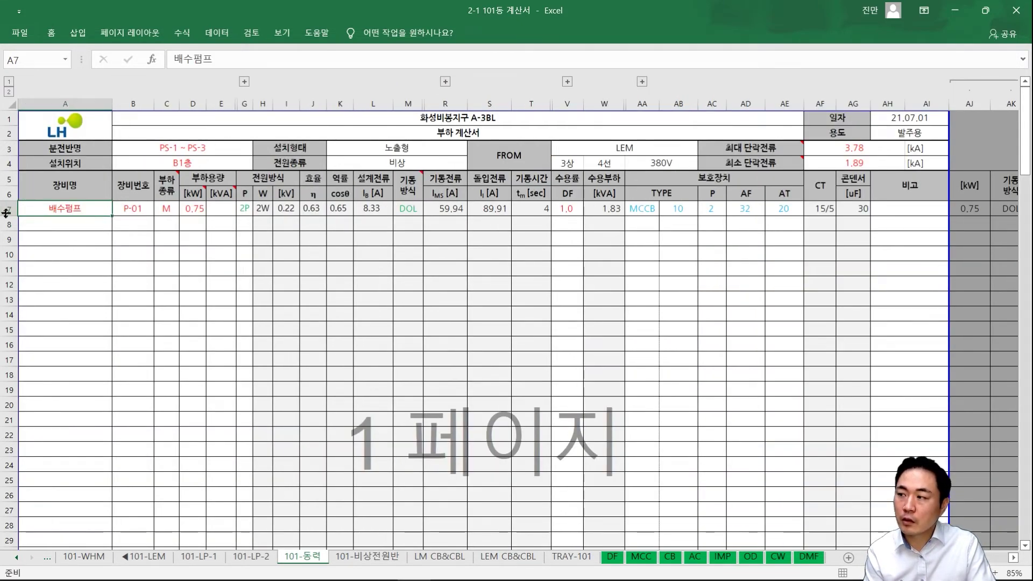
{"action": "left_click_drag", "start_coordinate": [9, 208], "coordinate": [53, 430]}
{"action": "scroll", "coordinate": [385, 375], "scroll_direction": "down", "scroll_amount": 1}
{"action": "scroll", "coordinate": [386, 375], "scroll_direction": "up", "scroll_amount": 1}
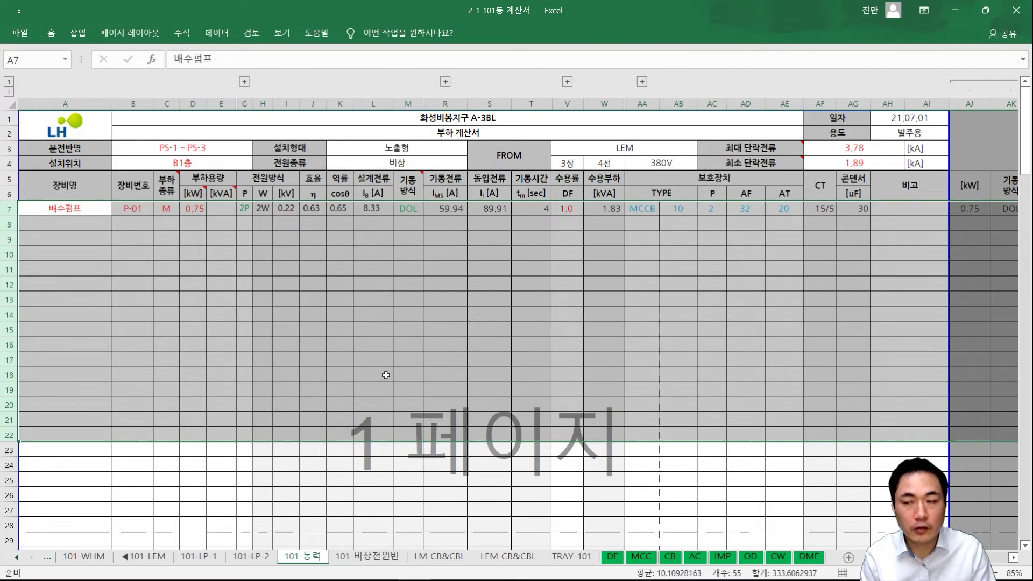
{"action": "left_click", "coordinate": [58, 273]}
{"action": "left_click", "coordinate": [60, 218]}
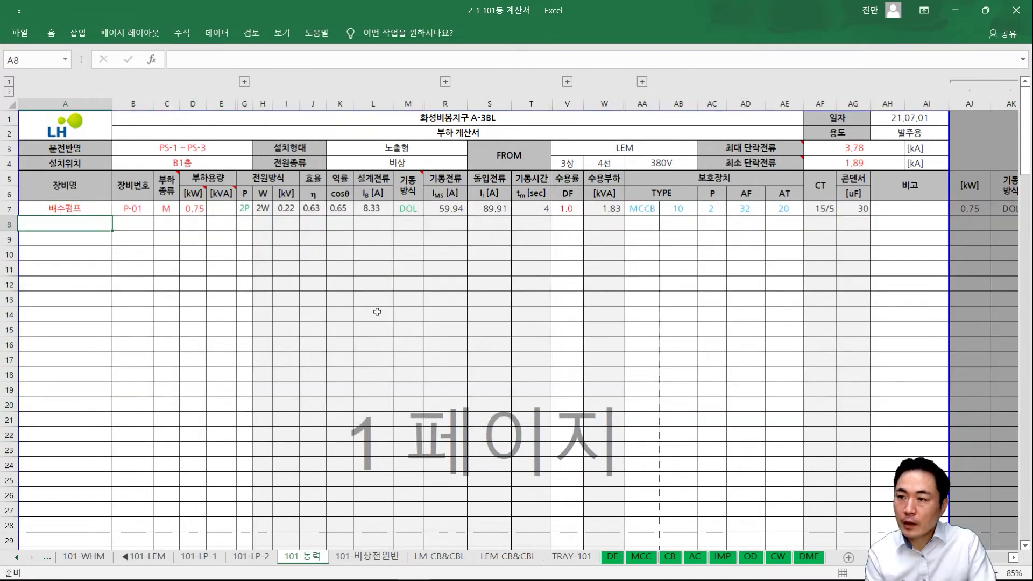
- Review the panel summary block in rows 42 to 44, checking the 연결부하, 수용율 and 수용부하 formulas in B42 through B44
{"action": "scroll", "coordinate": [399, 317], "scroll_direction": "down", "scroll_amount": 6}
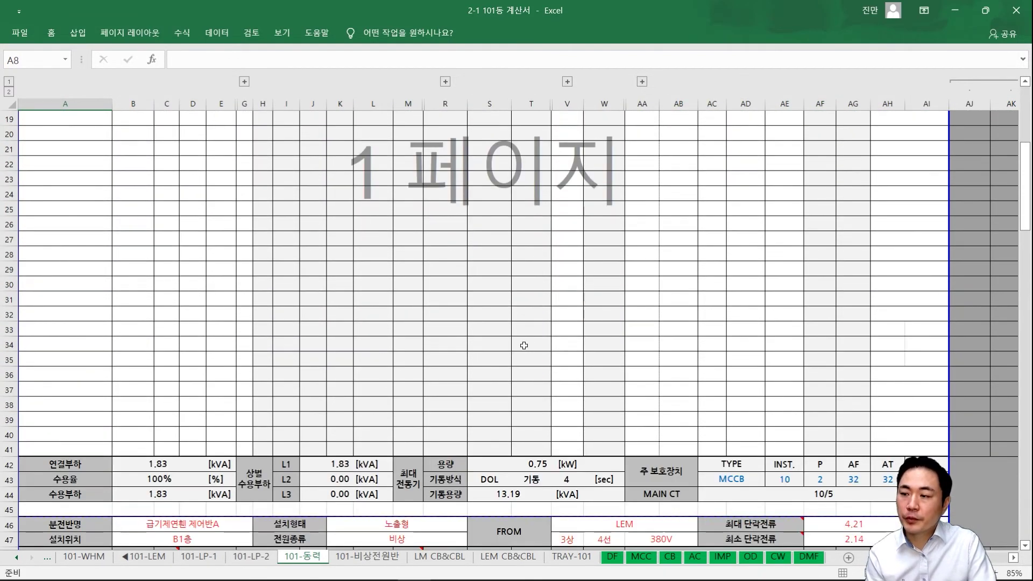
{"action": "left_click_drag", "start_coordinate": [54, 468], "coordinate": [915, 466]}
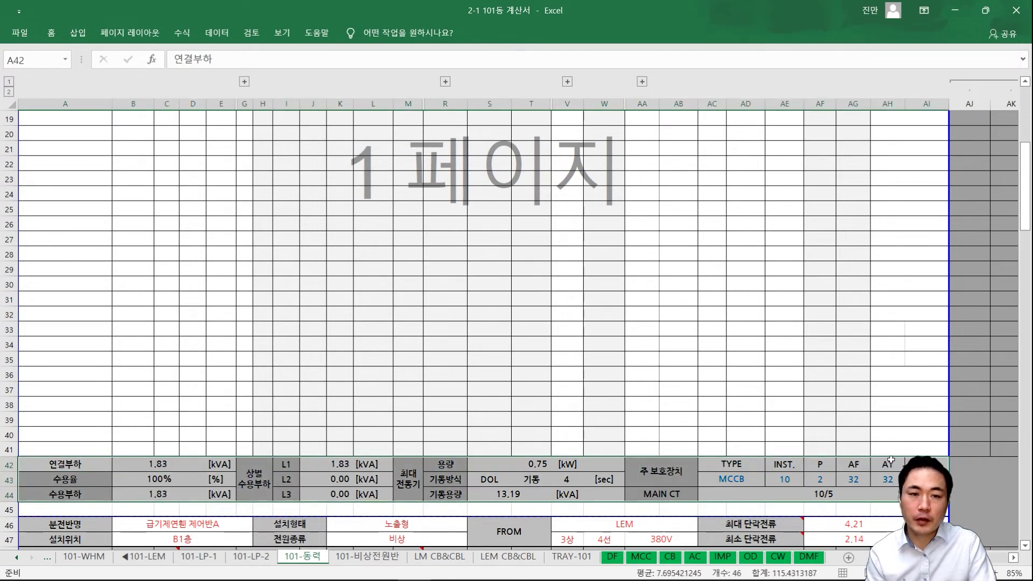
{"action": "left_click", "coordinate": [195, 447]}
{"action": "left_click", "coordinate": [78, 468]}
{"action": "left_click", "coordinate": [162, 464]}
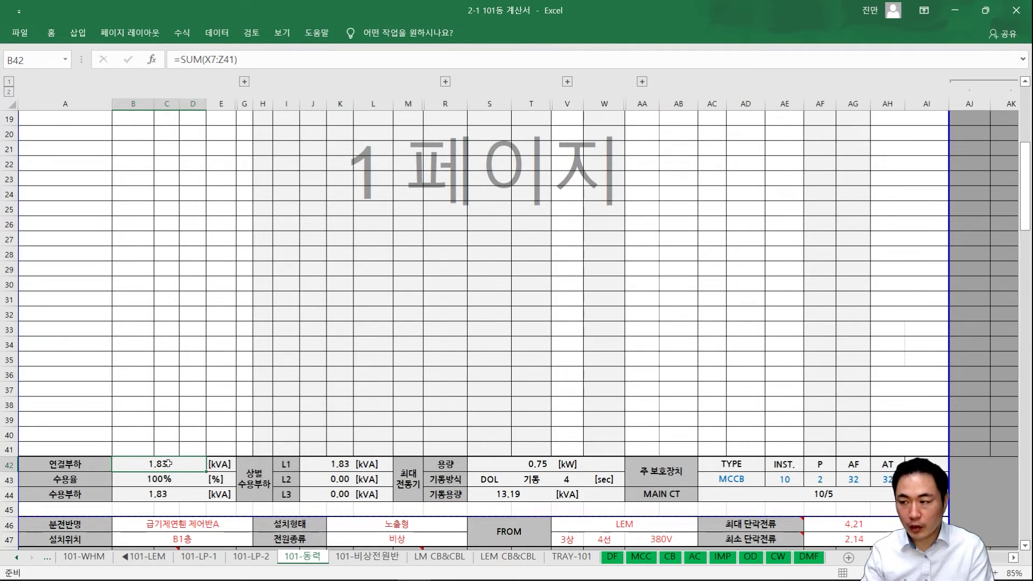
{"action": "key", "text": "Down"}
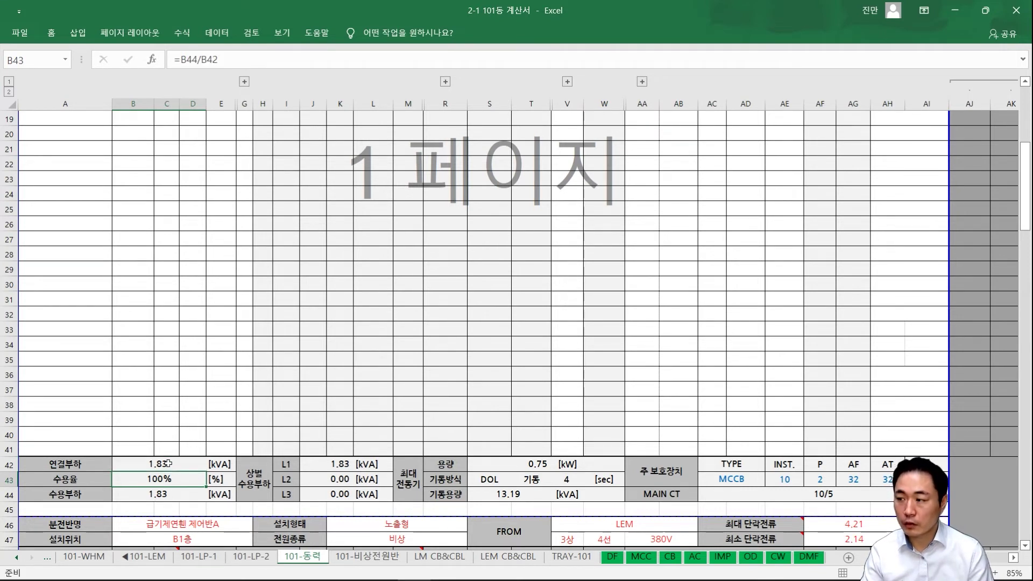
{"action": "key", "text": "Down"}
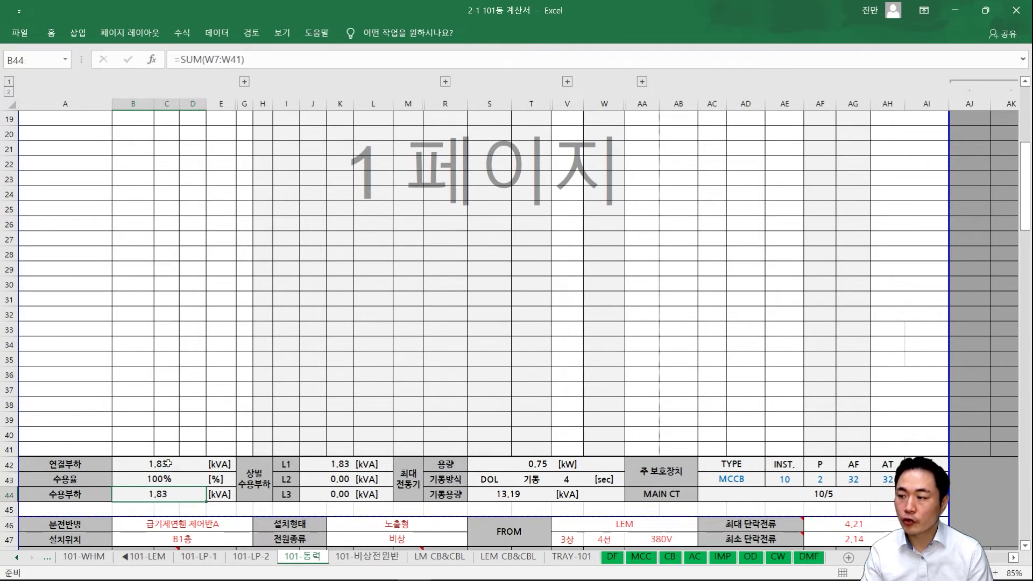
- Inspect the 상별 수용부하 cells for L1, L2 and L3 in rows 42 to 44, including the sum formula in J42
{"action": "key", "text": "Right"}
{"action": "key", "text": "Right"}
{"action": "key", "text": "Right"}
{"action": "key", "text": "Right"}
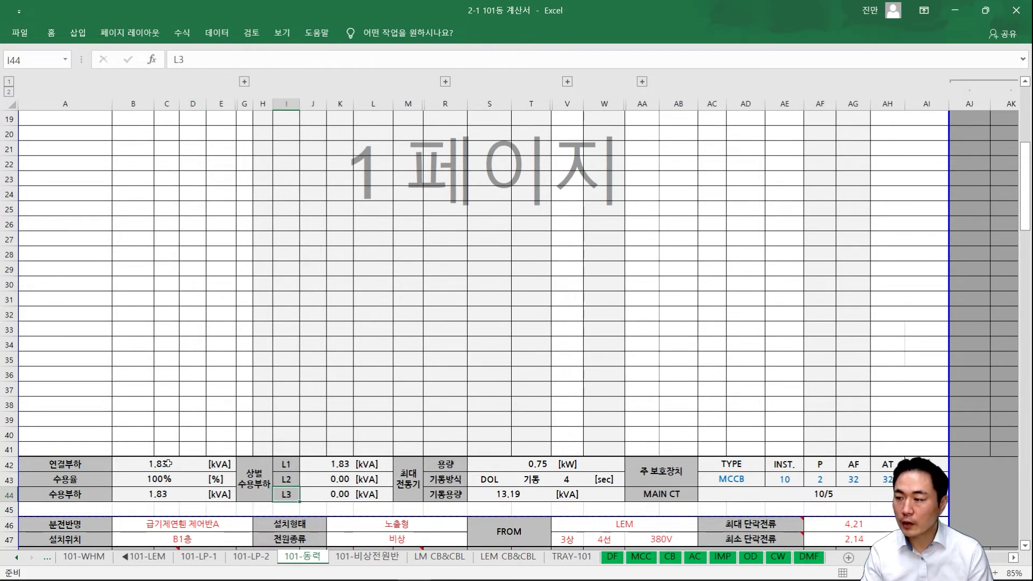
{"action": "key", "text": "Up"}
{"action": "key", "text": "Up"}
{"action": "key", "text": "Down"}
{"action": "key", "text": "Down"}
{"action": "key", "text": "Up"}
{"action": "key", "text": "Up"}
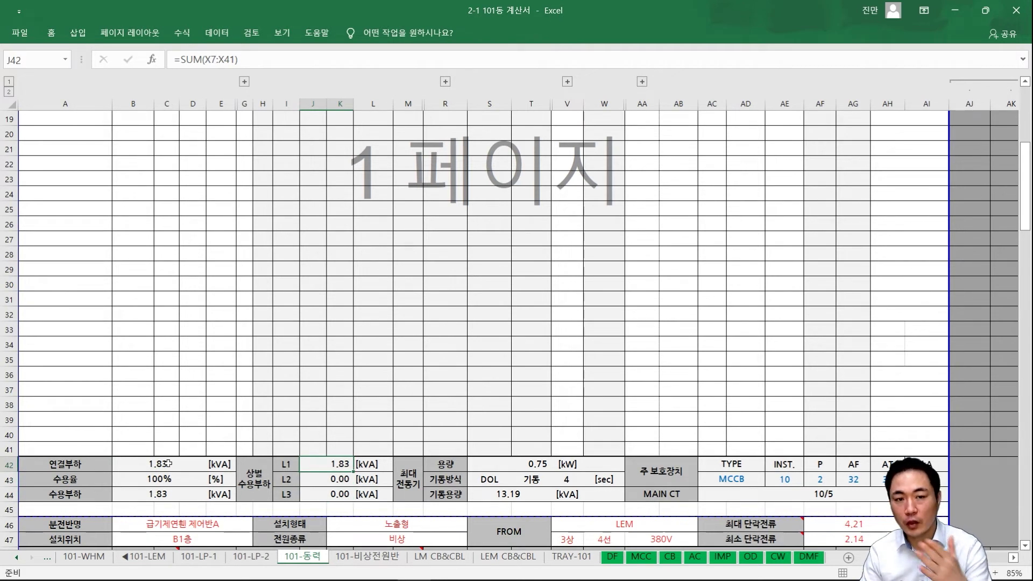
{"action": "key", "text": "Down"}
{"action": "key", "text": "Down"}
{"action": "key", "text": "Up"}
{"action": "key", "text": "Up"}
{"action": "key", "text": "Down"}
{"action": "key", "text": "Down"}
{"action": "key", "text": "Up"}
{"action": "key", "text": "Up"}
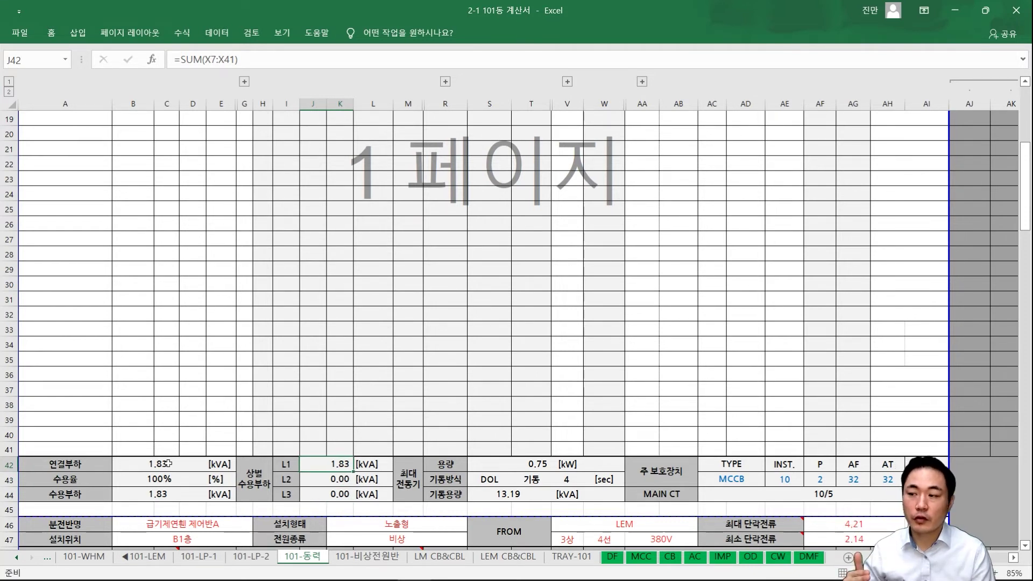
{"action": "key", "text": "Down"}
{"action": "key", "text": "Down"}
{"action": "key", "text": "Up"}
{"action": "key", "text": "Up"}
{"action": "key", "text": "Down"}
{"action": "key", "text": "Down"}
{"action": "key", "text": "Up"}
{"action": "key", "text": "Right"}
- Check the 최대 전동기 lookup formulas for 용량, 기동방식, 기동용량 and 기동시간 in S42, S43, S44 and V43
{"action": "key", "text": "Right"}
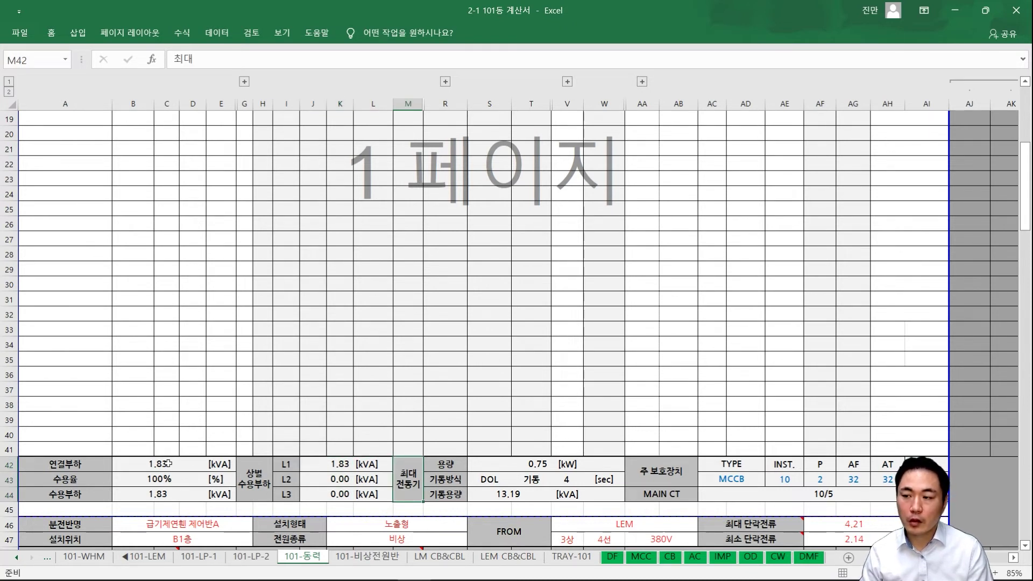
{"action": "key", "text": "Right"}
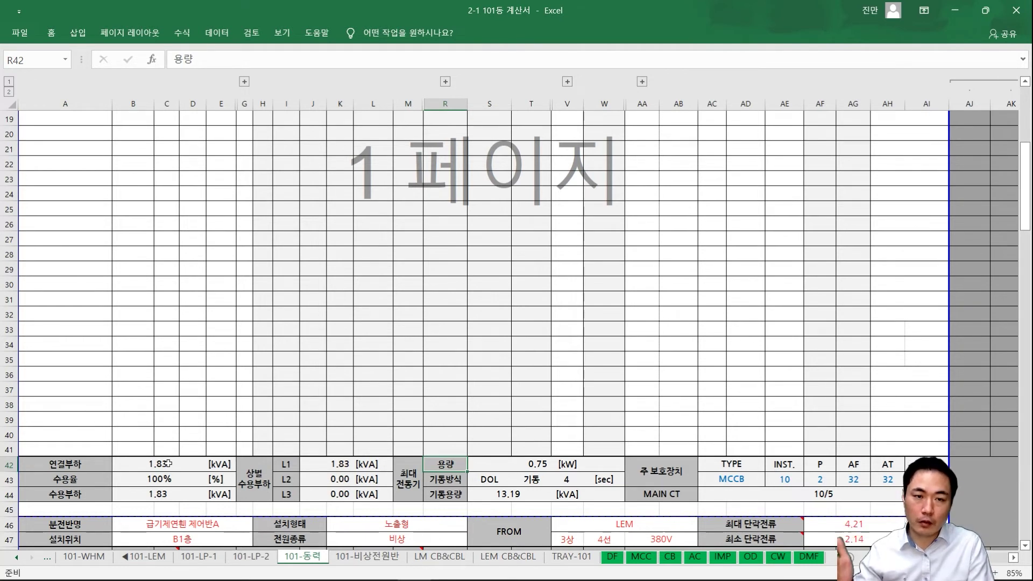
{"action": "key", "text": "Right"}
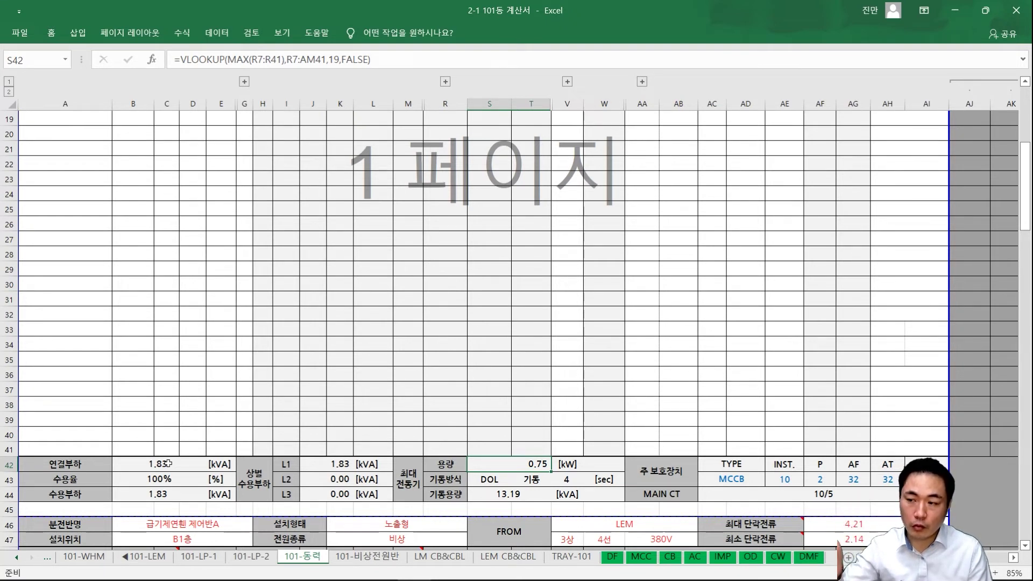
{"action": "key", "text": "Down"}
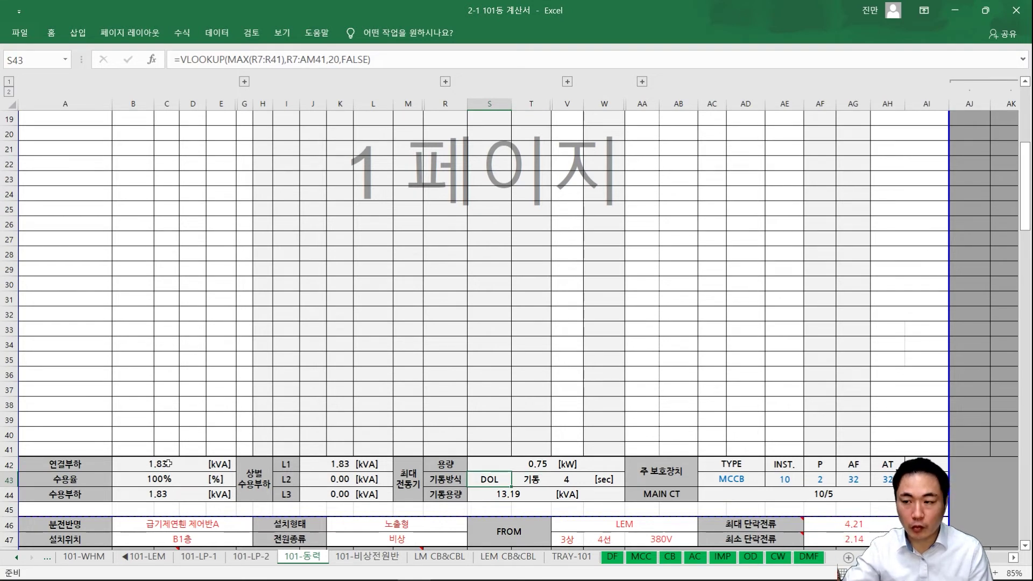
{"action": "key", "text": "Down"}
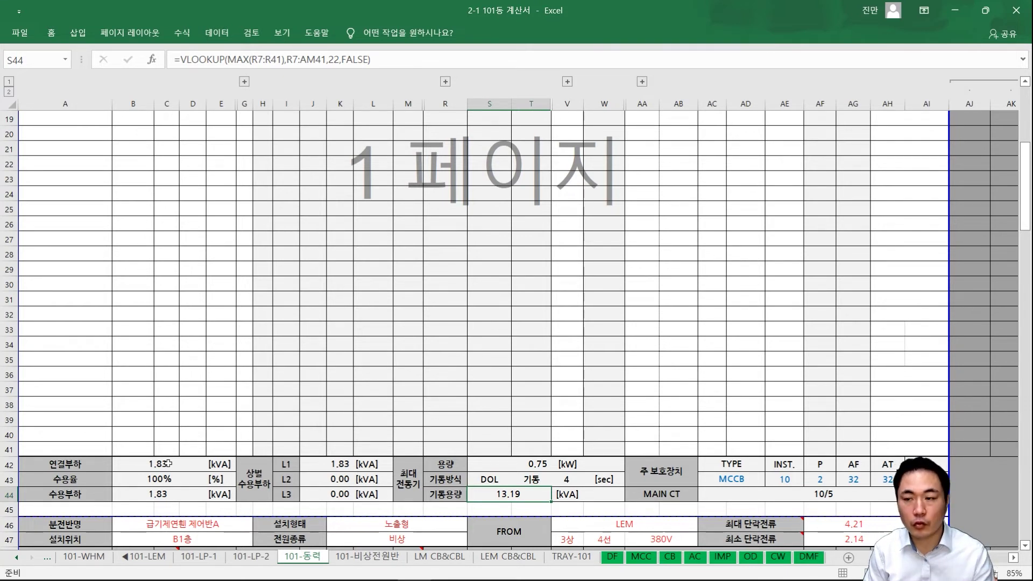
{"action": "key", "text": "Up"}
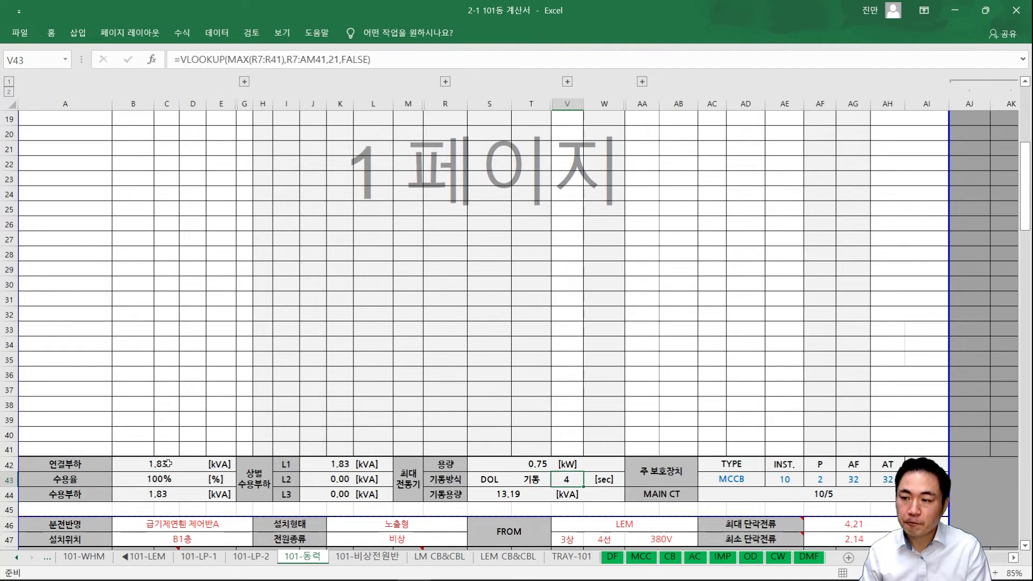
- Review the 주 보호장치 block, checking the LEM CB&CBL reference for TYPE in AC43
{"action": "key", "text": "Right"}
{"action": "key", "text": "Right"}
{"action": "key", "text": "Right"}
{"action": "key", "text": "Right"}
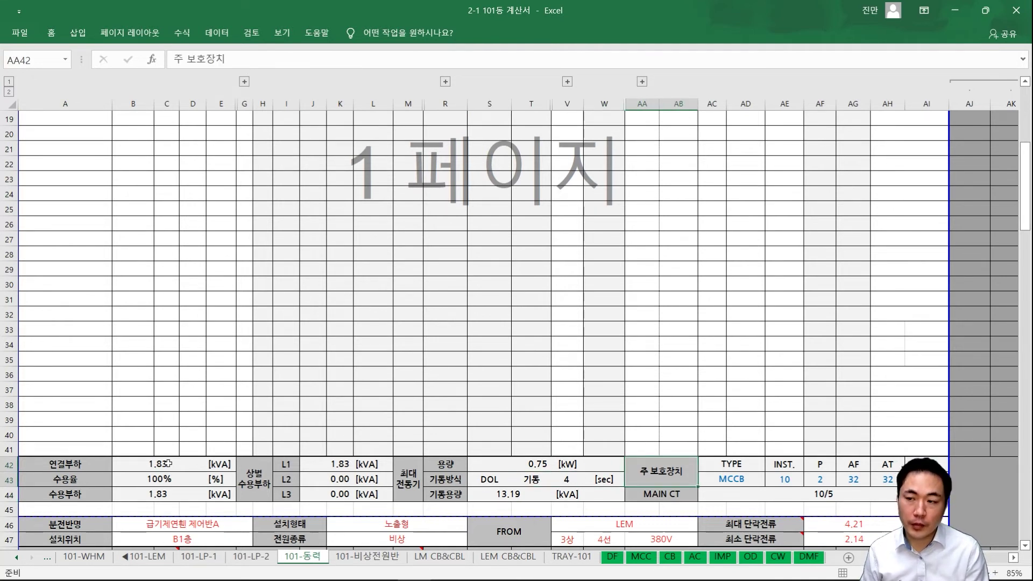
{"action": "key", "text": "Right"}
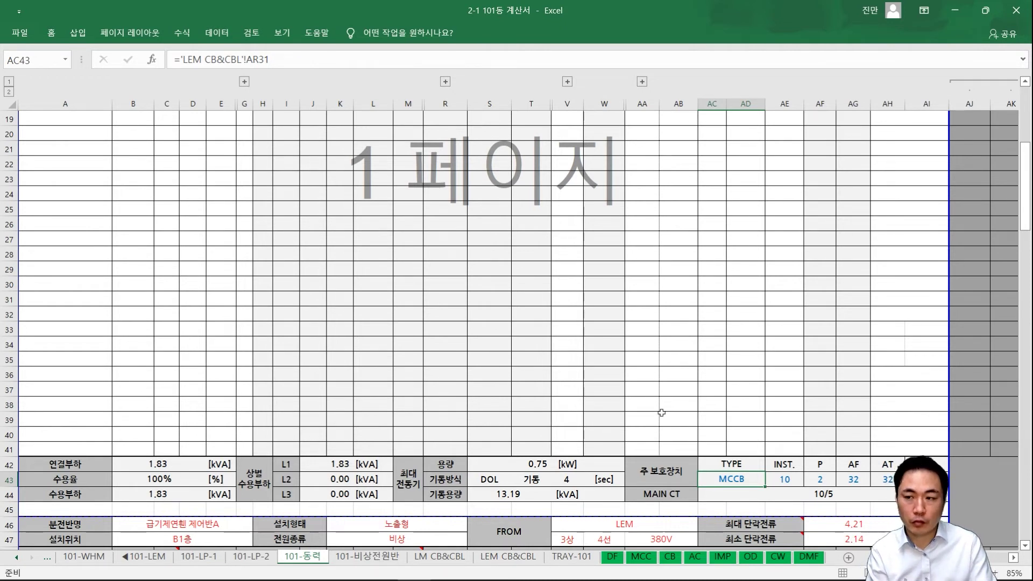
{"action": "left_click", "coordinate": [772, 396]}
{"action": "scroll", "coordinate": [658, 390], "scroll_direction": "down", "scroll_amount": 1}
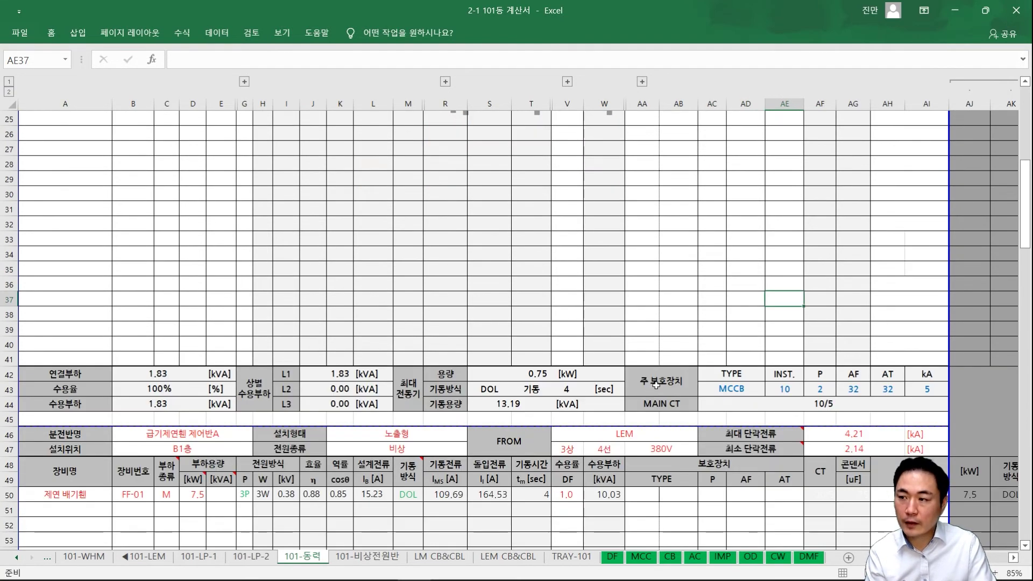
- Return to the beginning of the 101-동력 sheet, and open the MCC sheet to view its motor load table at 85% zoom
{"action": "scroll", "coordinate": [657, 390], "scroll_direction": "up", "scroll_amount": 7}
{"action": "left_click", "coordinate": [650, 389]}
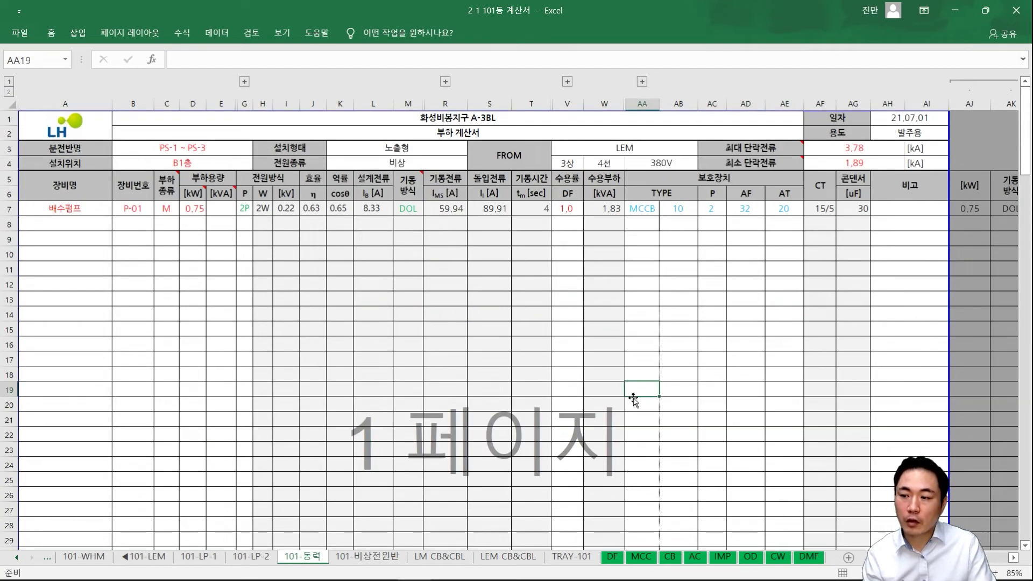
{"action": "left_click", "coordinate": [702, 447]}
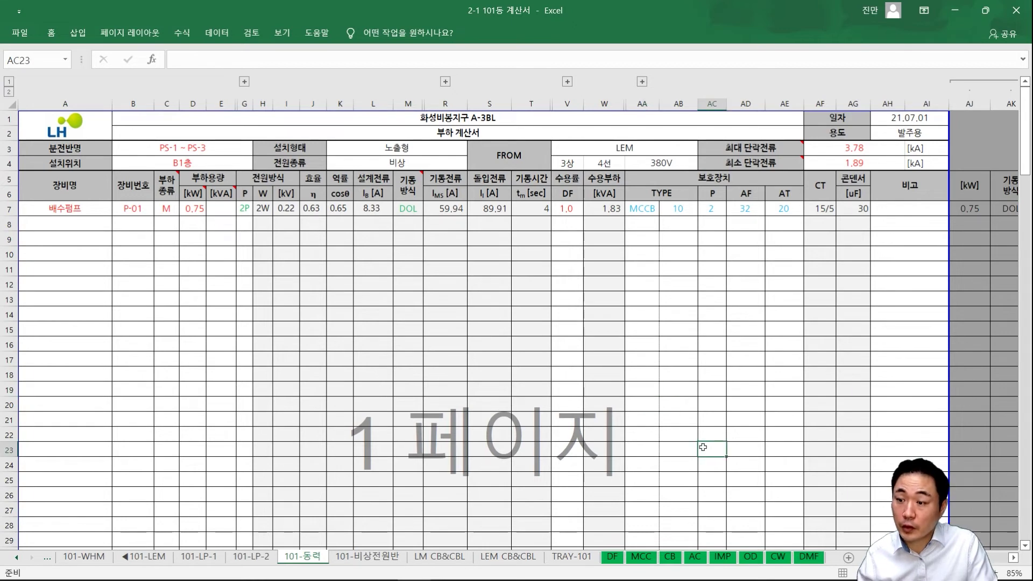
{"action": "left_click", "coordinate": [641, 557]}
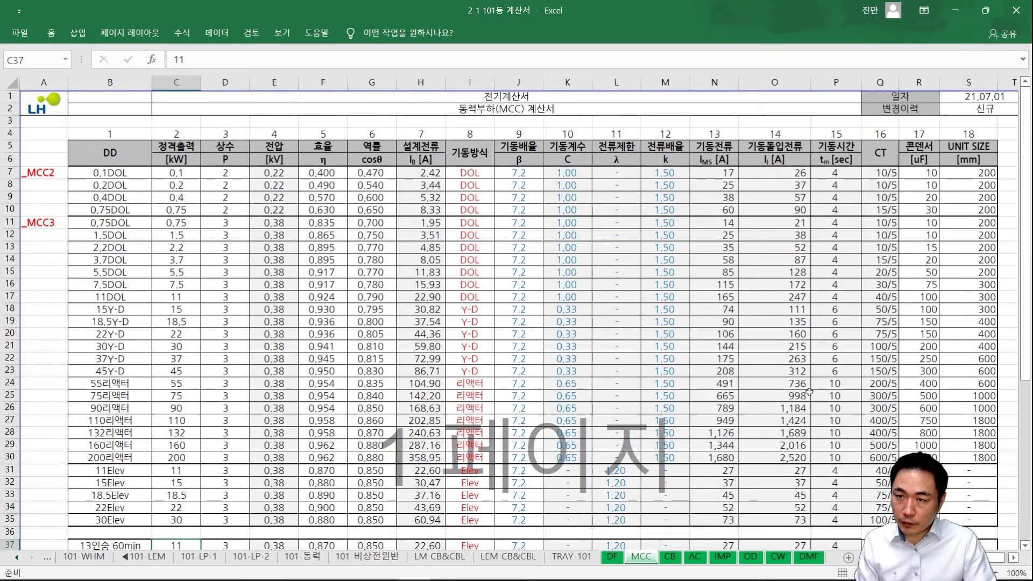
{"action": "scroll", "coordinate": [773, 399], "scroll_direction": "down", "scroll_amount": 2}
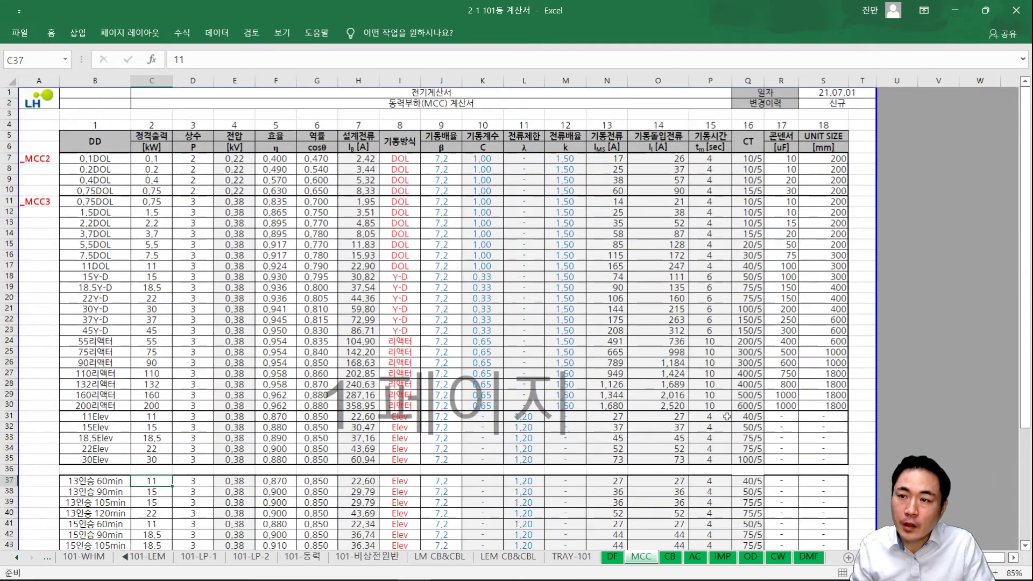
- Enlarge the MCC sheet to 100%, check the _MCC2 label in A7, and highlight the 기동시간 to UNIT SIZE columns in P7:S30
{"action": "scroll", "coordinate": [673, 420], "scroll_direction": "down", "scroll_amount": 2}
{"action": "scroll", "coordinate": [377, 269], "scroll_direction": "up", "scroll_amount": 2}
{"action": "scroll", "coordinate": [141, 191], "scroll_direction": "up", "scroll_amount": 2}
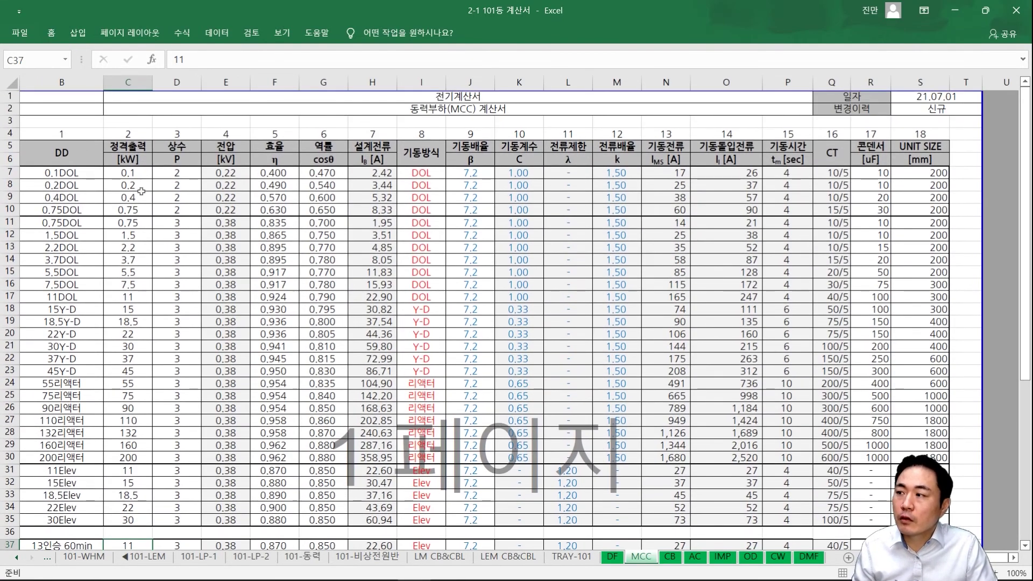
{"action": "left_click", "coordinate": [87, 122]}
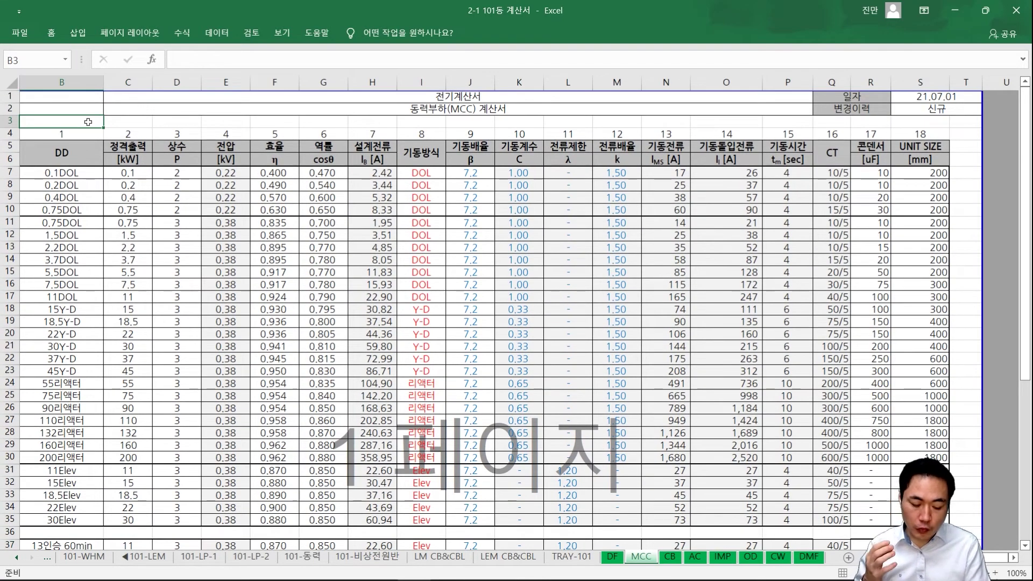
{"action": "key", "text": "Left"}
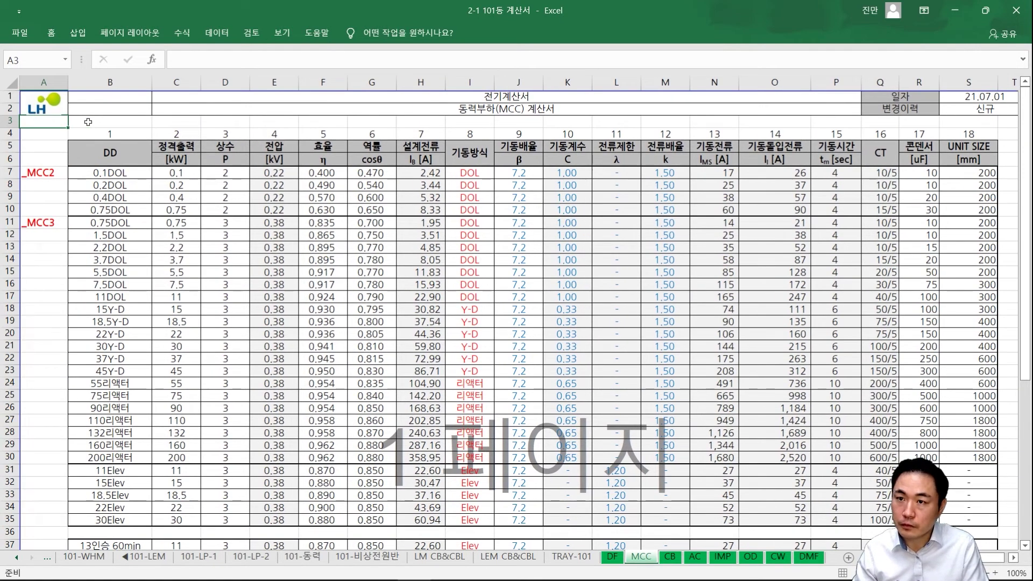
{"action": "key", "text": "Down"}
{"action": "key", "text": "Down"}
{"action": "key", "text": "Down"}
{"action": "key", "text": "Down"}
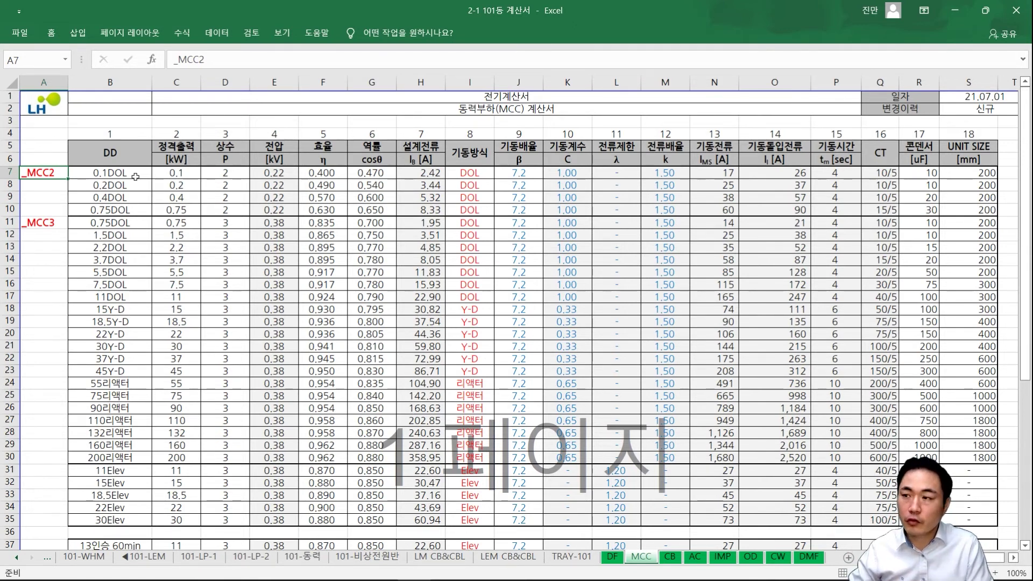
{"action": "left_click_drag", "start_coordinate": [834, 172], "coordinate": [982, 467]}
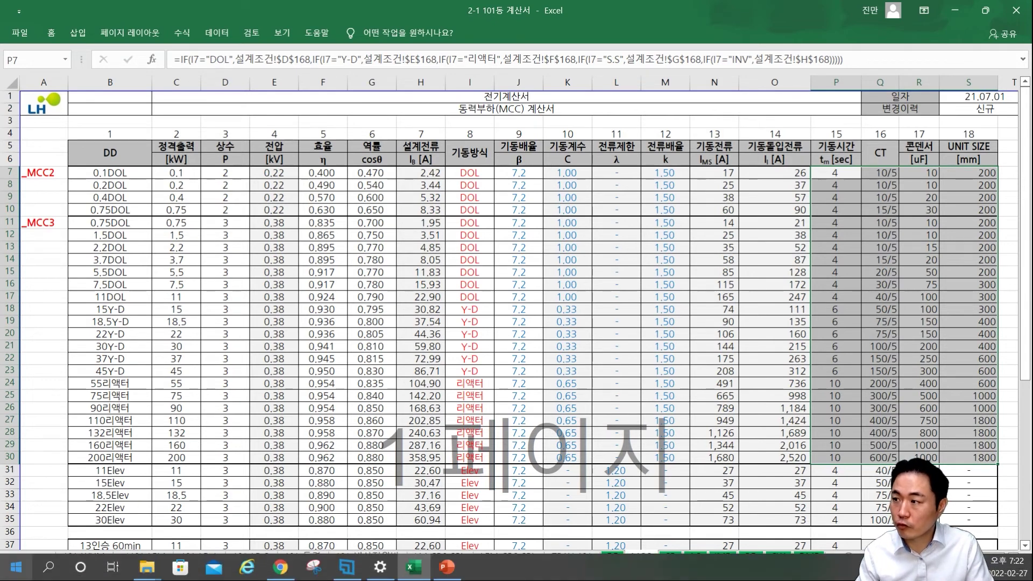
- Examine the DD column formulas for the motor rows B7:B30 and the Elev rows B31:B35
{"action": "left_click", "coordinate": [116, 361]}
{"action": "left_click_drag", "start_coordinate": [90, 175], "coordinate": [139, 458]}
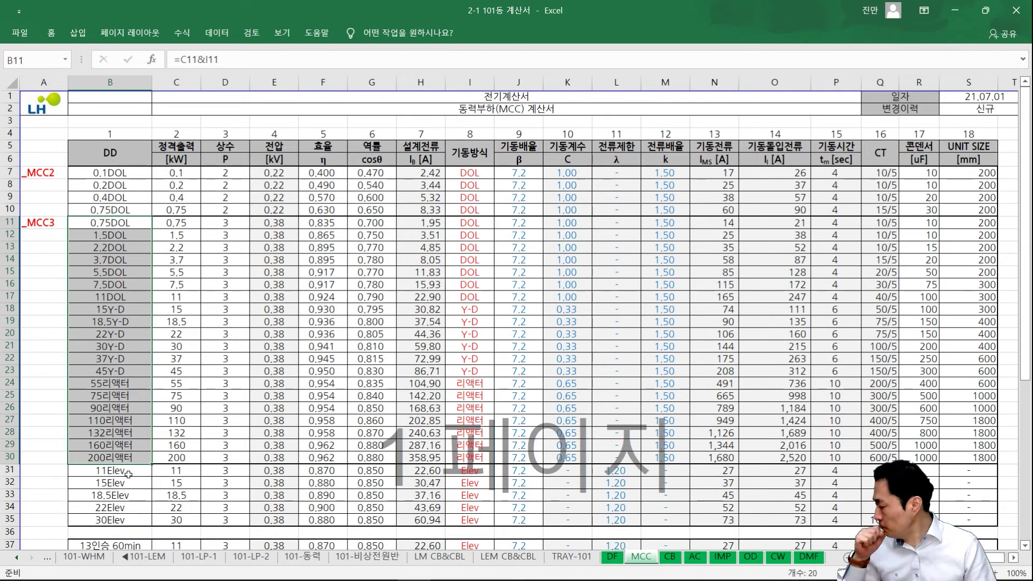
{"action": "left_click_drag", "start_coordinate": [128, 474], "coordinate": [134, 518]}
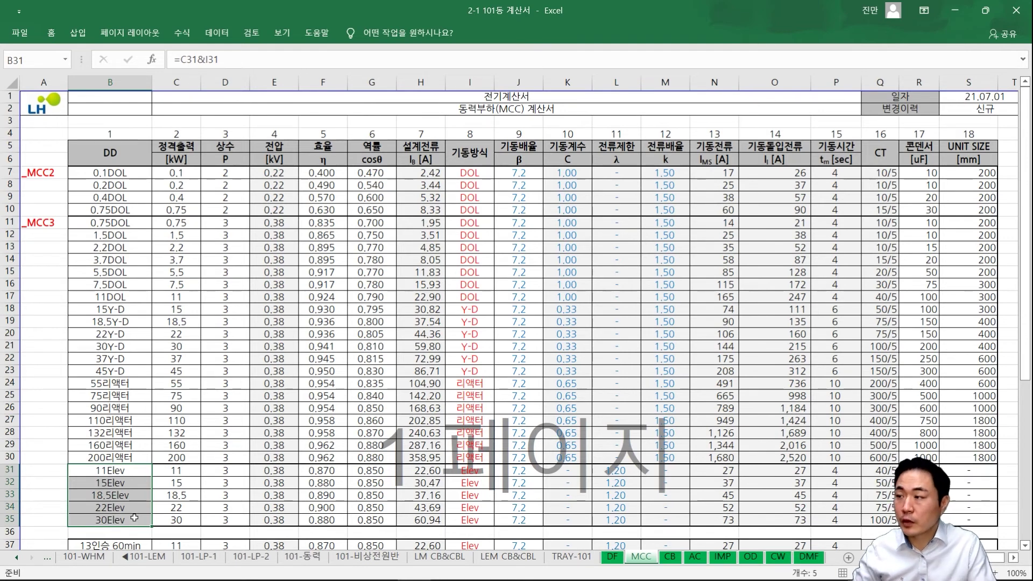
{"action": "left_click", "coordinate": [121, 160]}
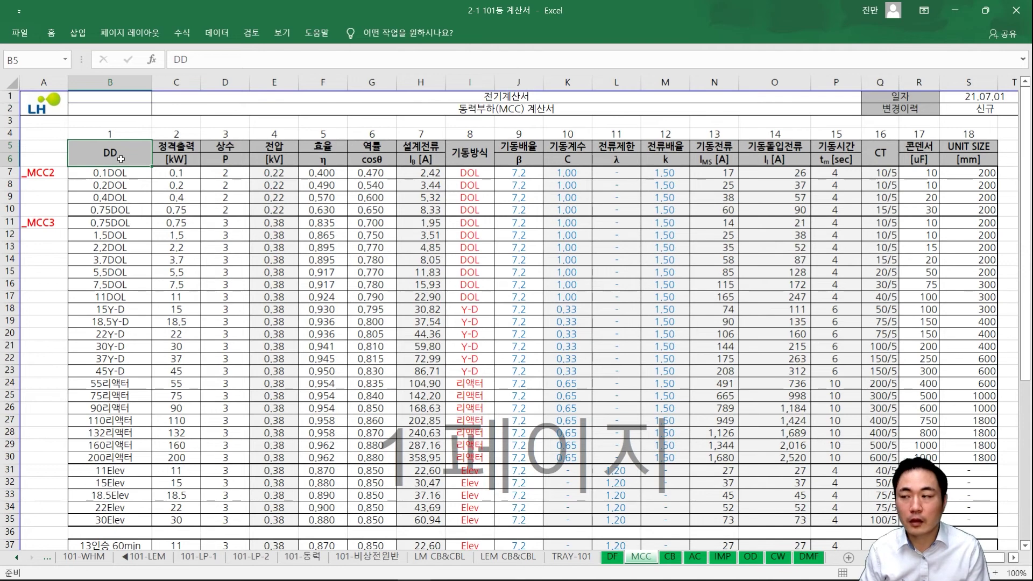
{"action": "left_click_drag", "start_coordinate": [118, 172], "coordinate": [112, 459]}
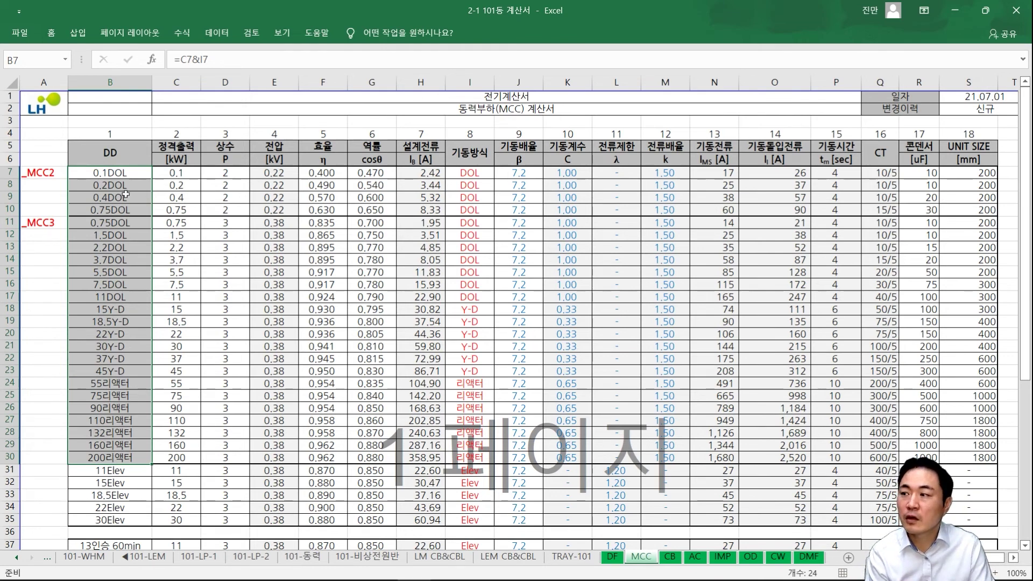
{"action": "left_click", "coordinate": [96, 172]}
{"action": "left_click", "coordinate": [105, 187]}
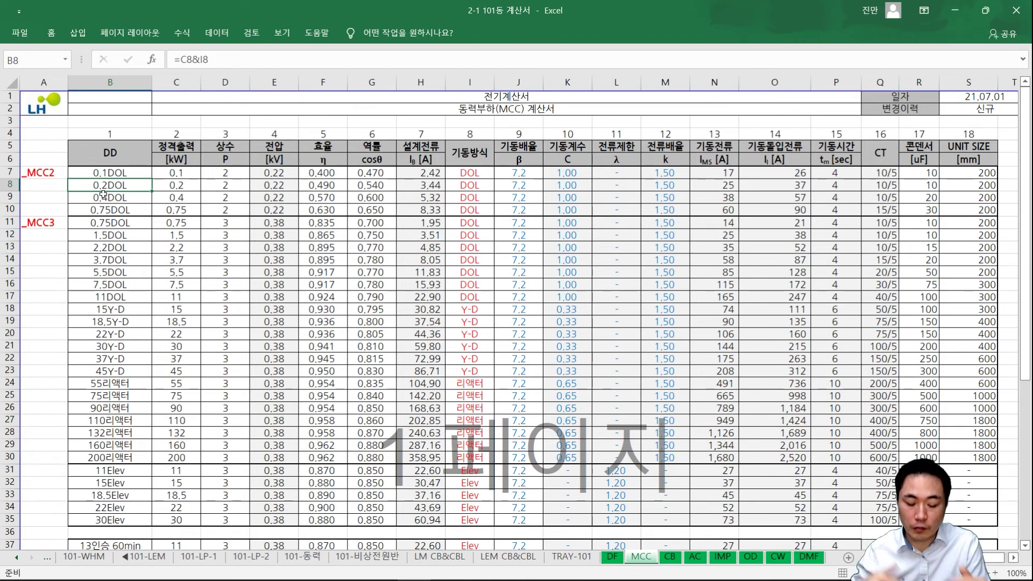
- Check the 정격출력, 전압, 효율 and 역률 columns, including the voltage formulas in E9 and E12
{"action": "left_click", "coordinate": [189, 173]}
{"action": "left_click", "coordinate": [272, 172]}
{"action": "key", "text": "Right"}
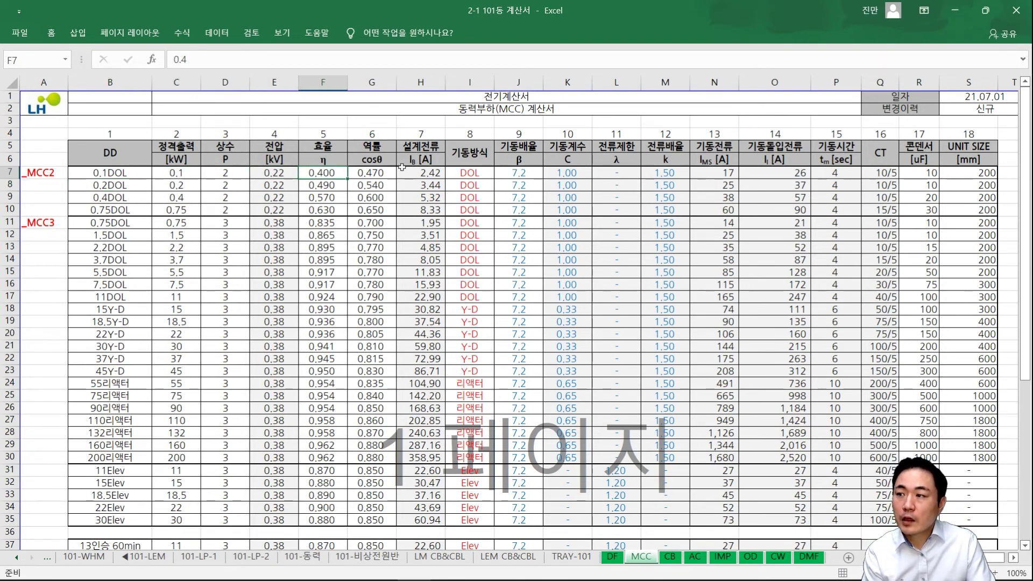
{"action": "left_click", "coordinate": [278, 173]}
{"action": "key", "text": "Right"}
{"action": "left_click_drag", "start_coordinate": [325, 173], "coordinate": [377, 401]}
{"action": "left_click", "coordinate": [277, 199]}
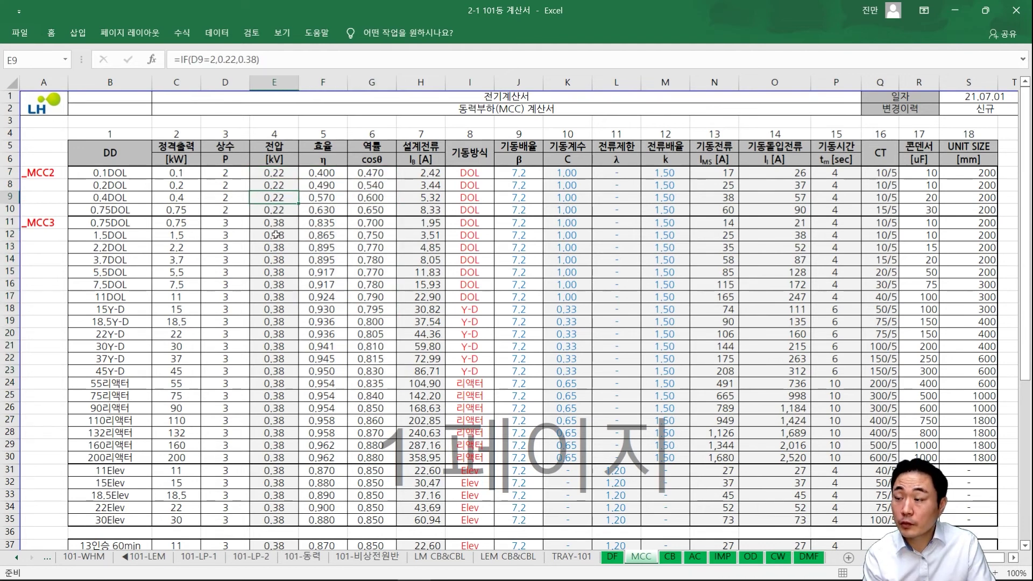
{"action": "left_click", "coordinate": [275, 235]}
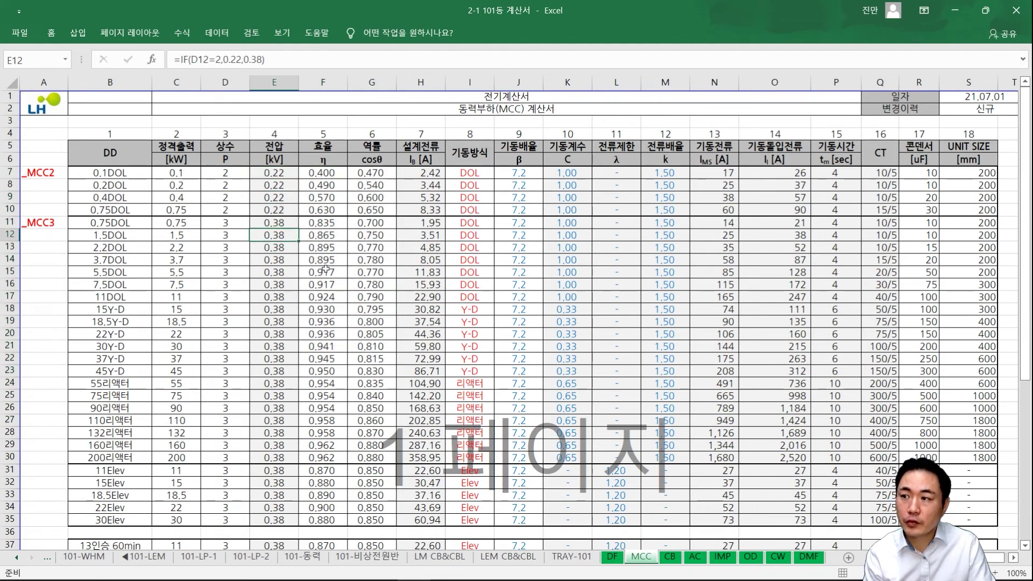
- Inspect the 설계전류 formula across H7:H30 and highlight the 기동방식 entries in the neighbouring column
{"action": "left_click_drag", "start_coordinate": [423, 172], "coordinate": [425, 459]}
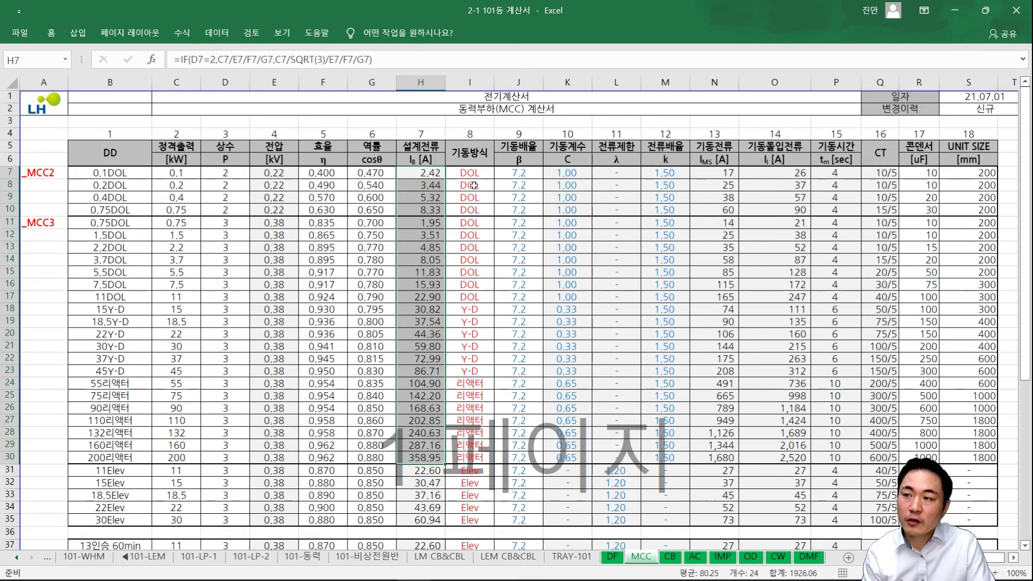
{"action": "left_click_drag", "start_coordinate": [476, 176], "coordinate": [470, 458]}
{"action": "left_click_drag", "start_coordinate": [462, 226], "coordinate": [468, 454]}
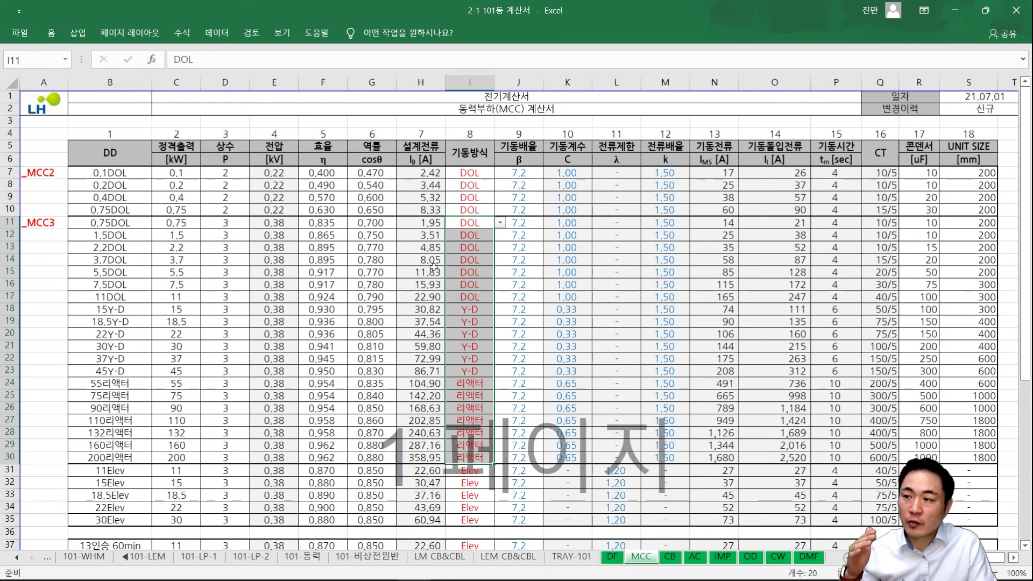
- Review the DOL, Y-D and 리액터 groups of the 기동방식 column in rows 11 to 30
{"action": "left_click", "coordinate": [466, 297]}
{"action": "left_click_drag", "start_coordinate": [470, 224], "coordinate": [477, 296]}
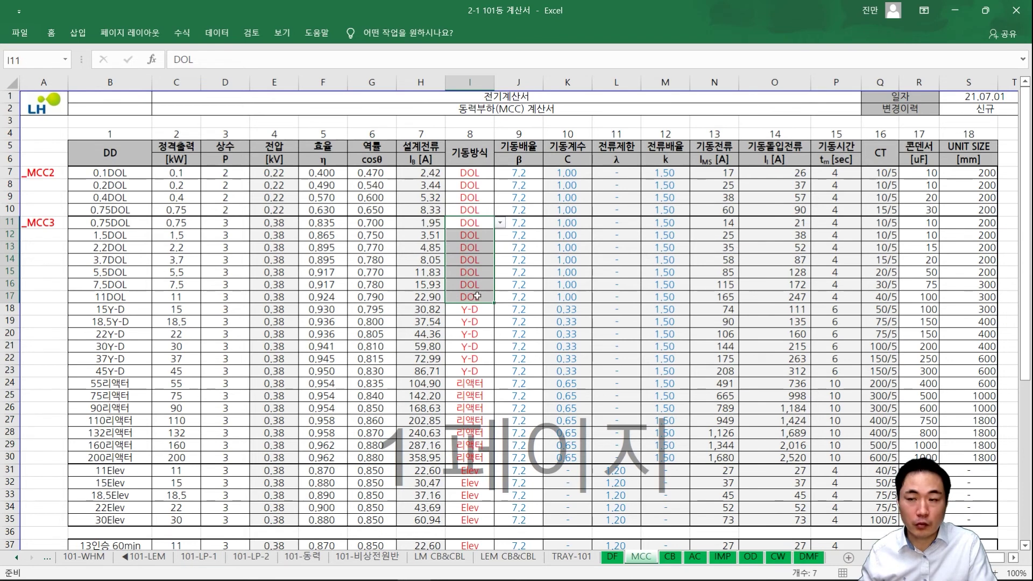
{"action": "left_click_drag", "start_coordinate": [474, 310], "coordinate": [475, 367]}
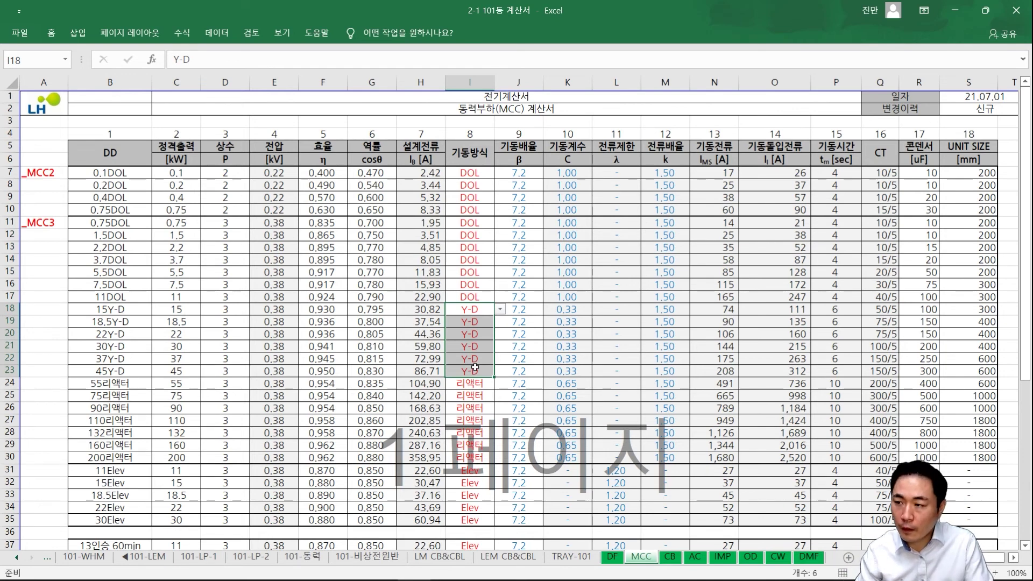
{"action": "left_click", "coordinate": [478, 383]}
{"action": "left_click_drag", "start_coordinate": [476, 311], "coordinate": [476, 369]}
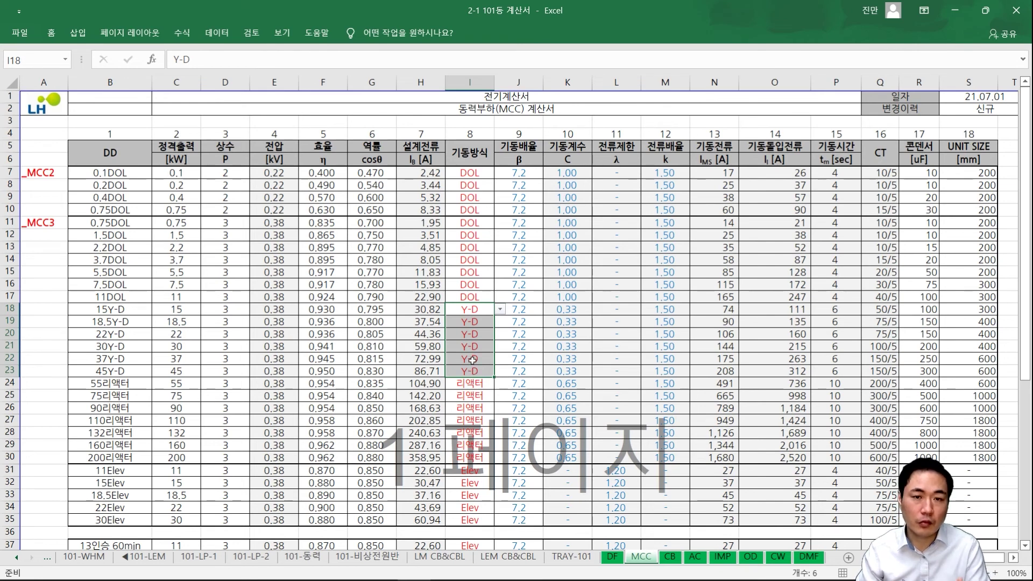
{"action": "left_click_drag", "start_coordinate": [476, 383], "coordinate": [477, 461]}
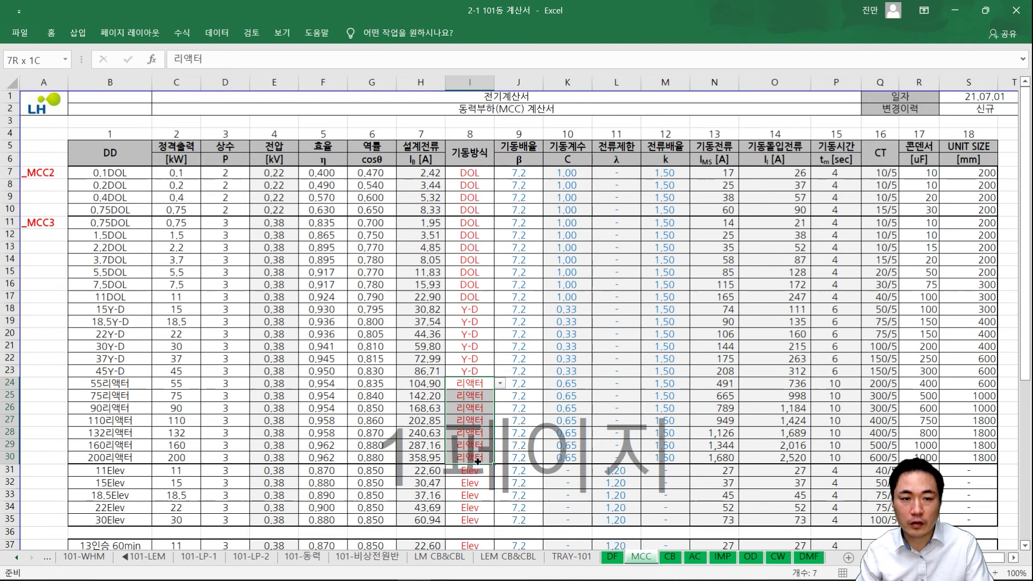
{"action": "left_click", "coordinate": [471, 370]}
{"action": "left_click_drag", "start_coordinate": [468, 226], "coordinate": [467, 392]}
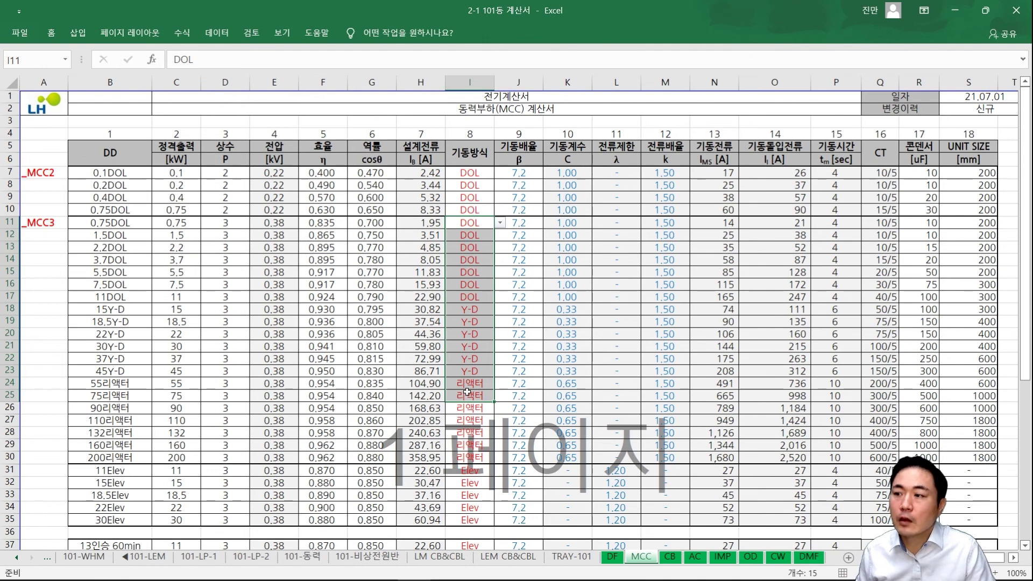
- View the starting methods offered for I17, and inspect the 기동배율 to 전류배율 columns in J7:M30, including the K22 formula
{"action": "left_click", "coordinate": [477, 299]}
{"action": "left_click", "coordinate": [499, 297]}
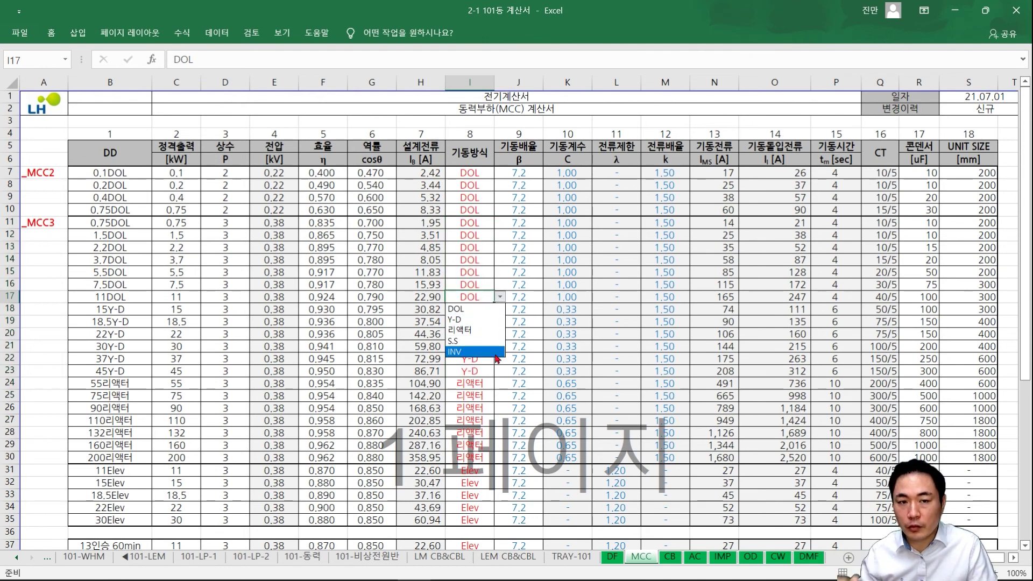
{"action": "left_click", "coordinate": [575, 389]}
{"action": "left_click", "coordinate": [571, 353]}
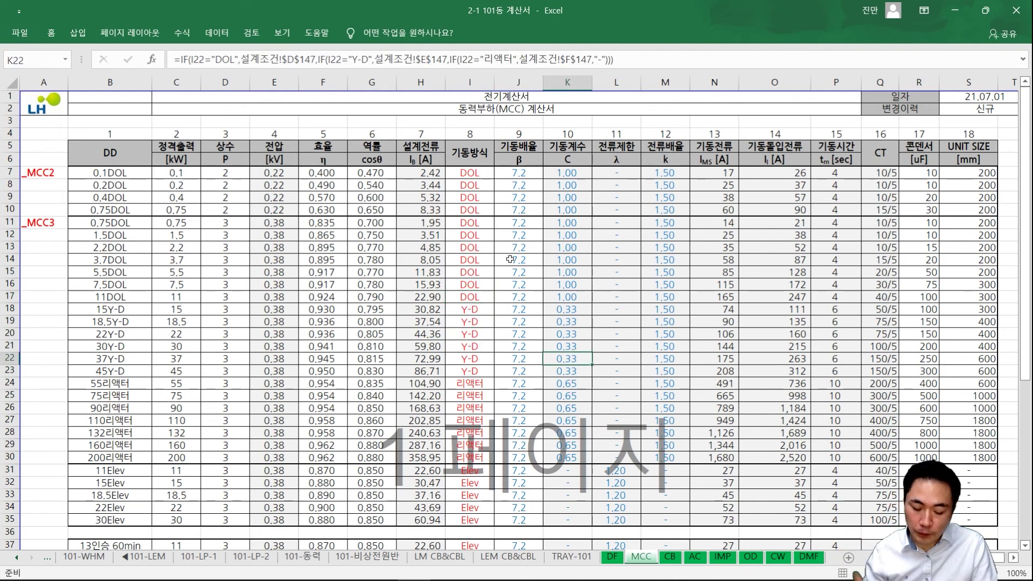
{"action": "left_click_drag", "start_coordinate": [523, 174], "coordinate": [687, 456]}
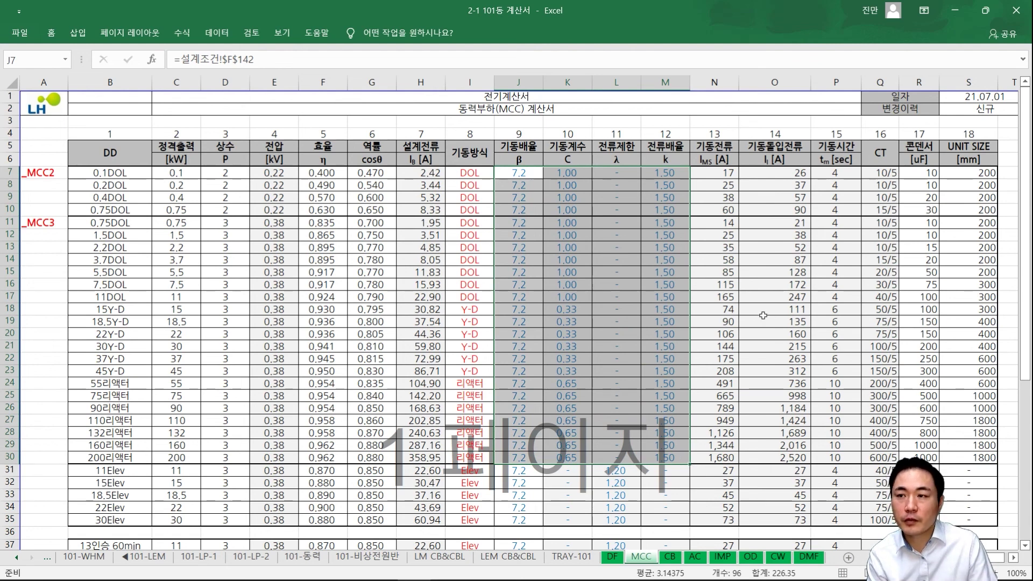
- Check the 기동전류 and 기동돌입전류 formulas in N7 and O7, and highlight both columns through row 30
{"action": "left_click", "coordinate": [723, 174]}
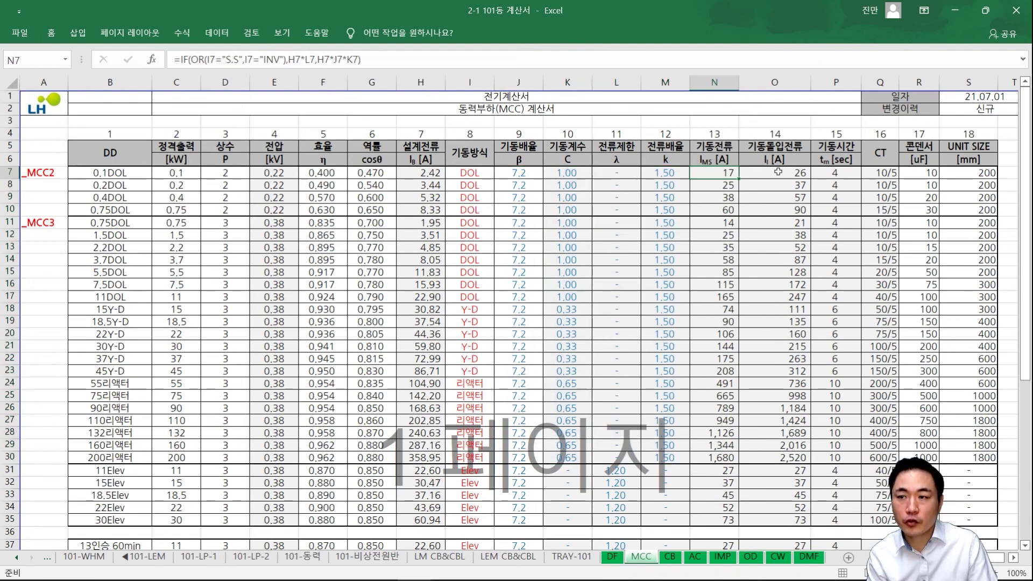
{"action": "key", "text": "Right"}
{"action": "left_click_drag", "start_coordinate": [714, 175], "coordinate": [785, 457]}
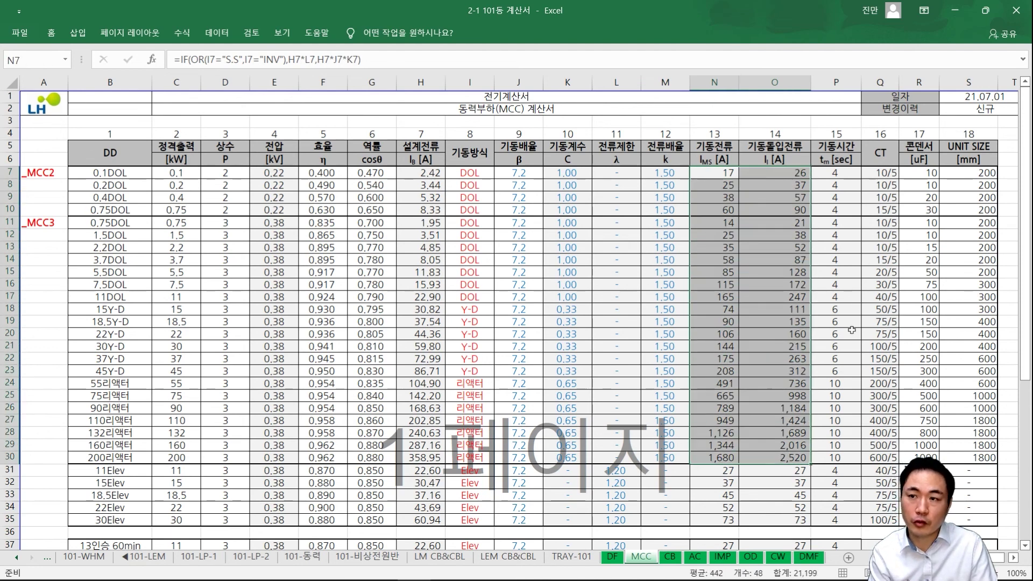
- Review the 기동시간, CT, 콘덴서 and UNIT SIZE columns for rows 7 to 30
{"action": "left_click_drag", "start_coordinate": [850, 175], "coordinate": [847, 460]}
{"action": "left_click_drag", "start_coordinate": [889, 174], "coordinate": [921, 457]}
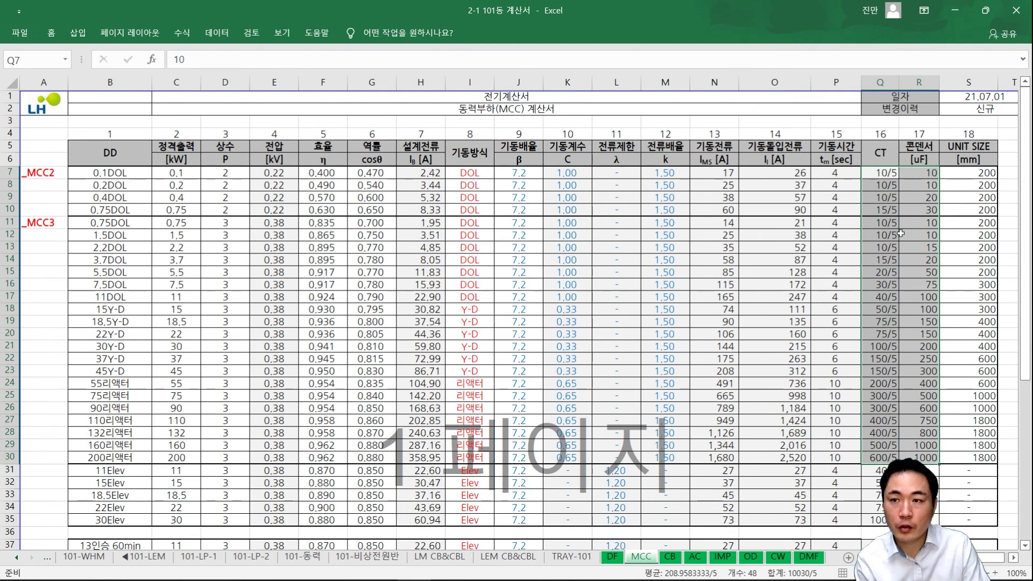
{"action": "left_click_drag", "start_coordinate": [960, 172], "coordinate": [945, 461]}
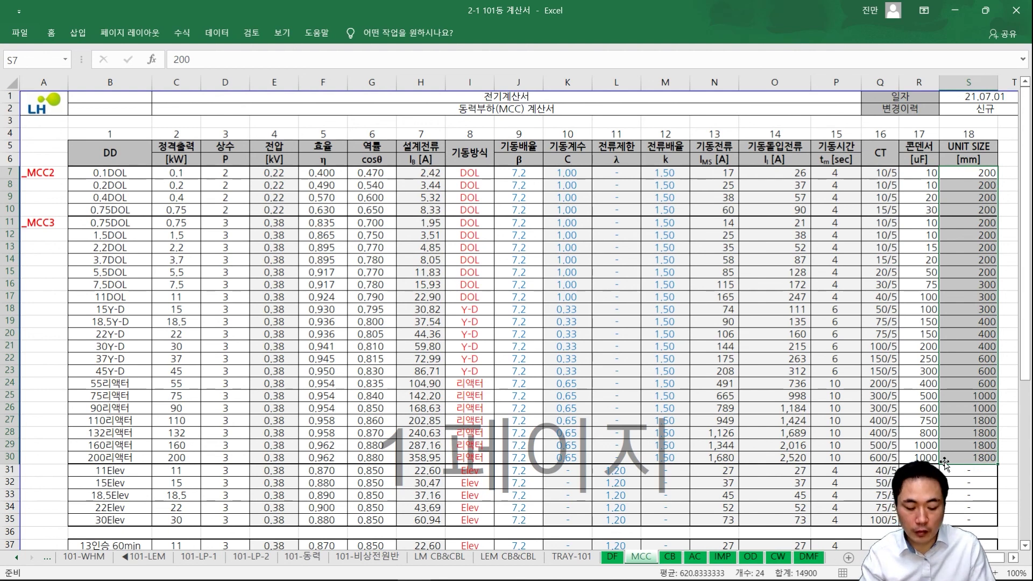
- Look over the 인승 elevator rows 37 to 52 of the MCC table, and return to the 101-동력 sheet
{"action": "left_click", "coordinate": [423, 410]}
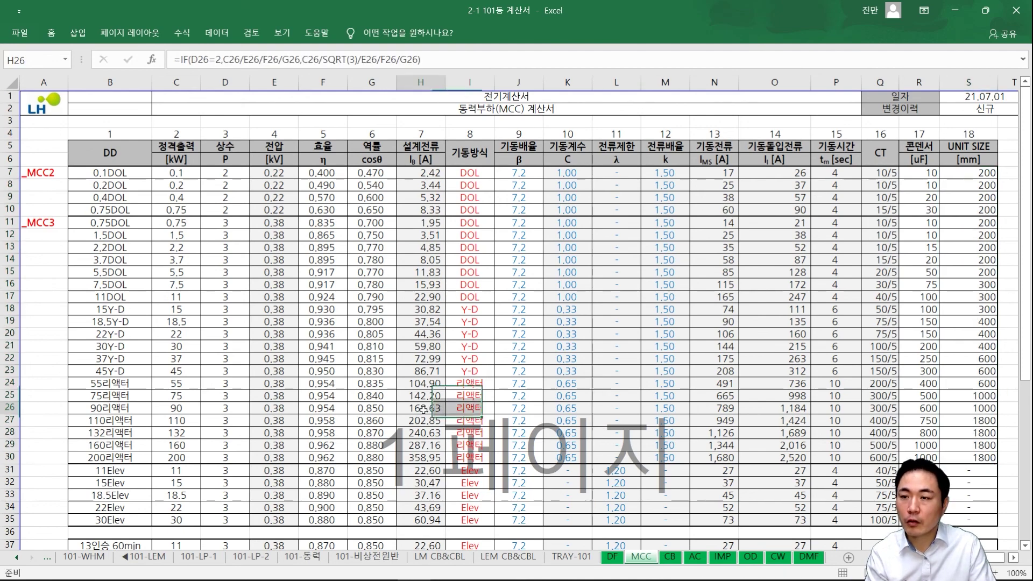
{"action": "left_click", "coordinate": [318, 409]}
{"action": "scroll", "coordinate": [227, 433], "scroll_direction": "down", "scroll_amount": 4}
{"action": "scroll", "coordinate": [226, 432], "scroll_direction": "down", "scroll_amount": 3}
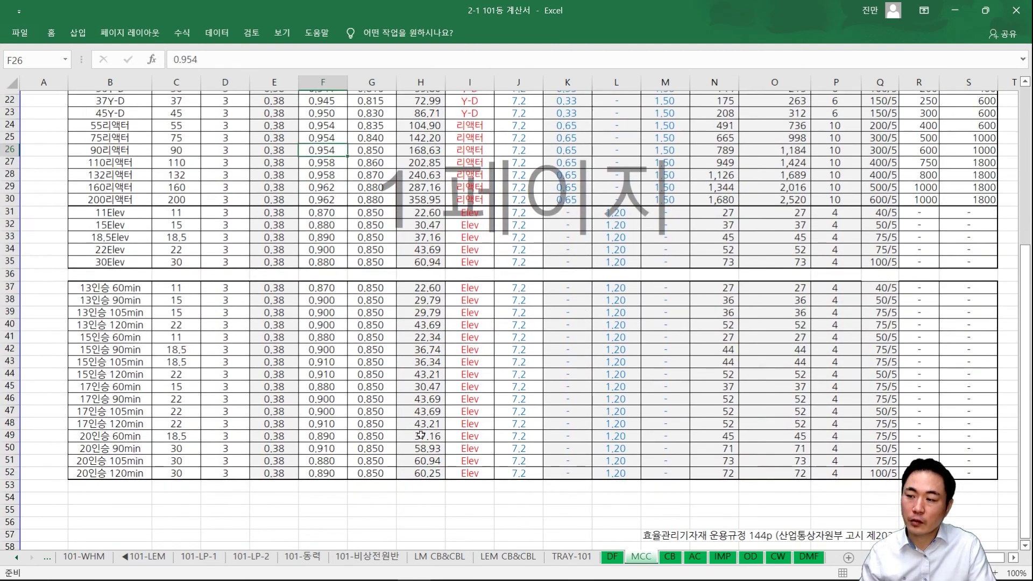
{"action": "scroll", "coordinate": [440, 529], "scroll_direction": "up", "scroll_amount": 5}
{"action": "scroll", "coordinate": [440, 529], "scroll_direction": "up", "scroll_amount": 1}
{"action": "left_click", "coordinate": [303, 556]}
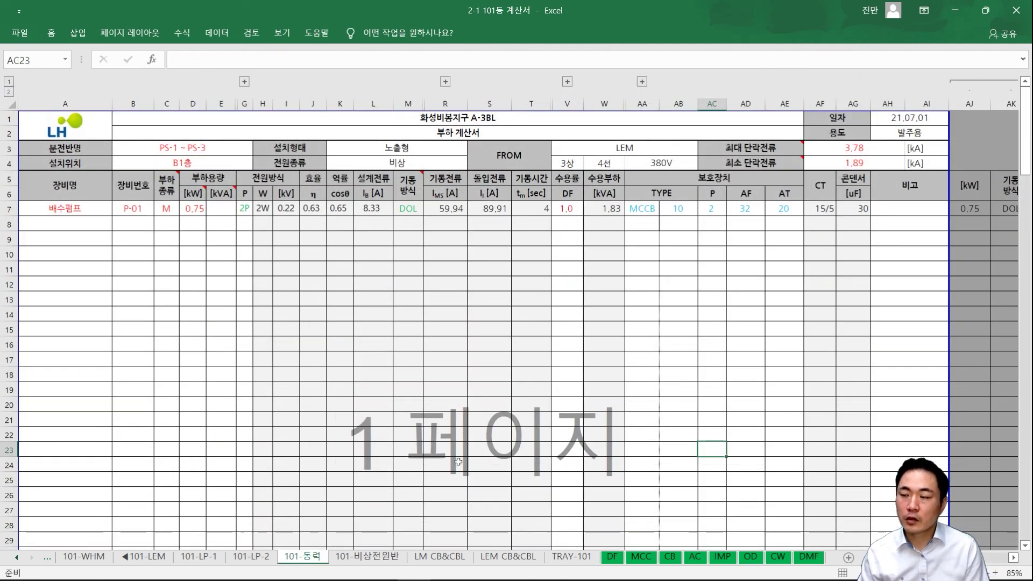